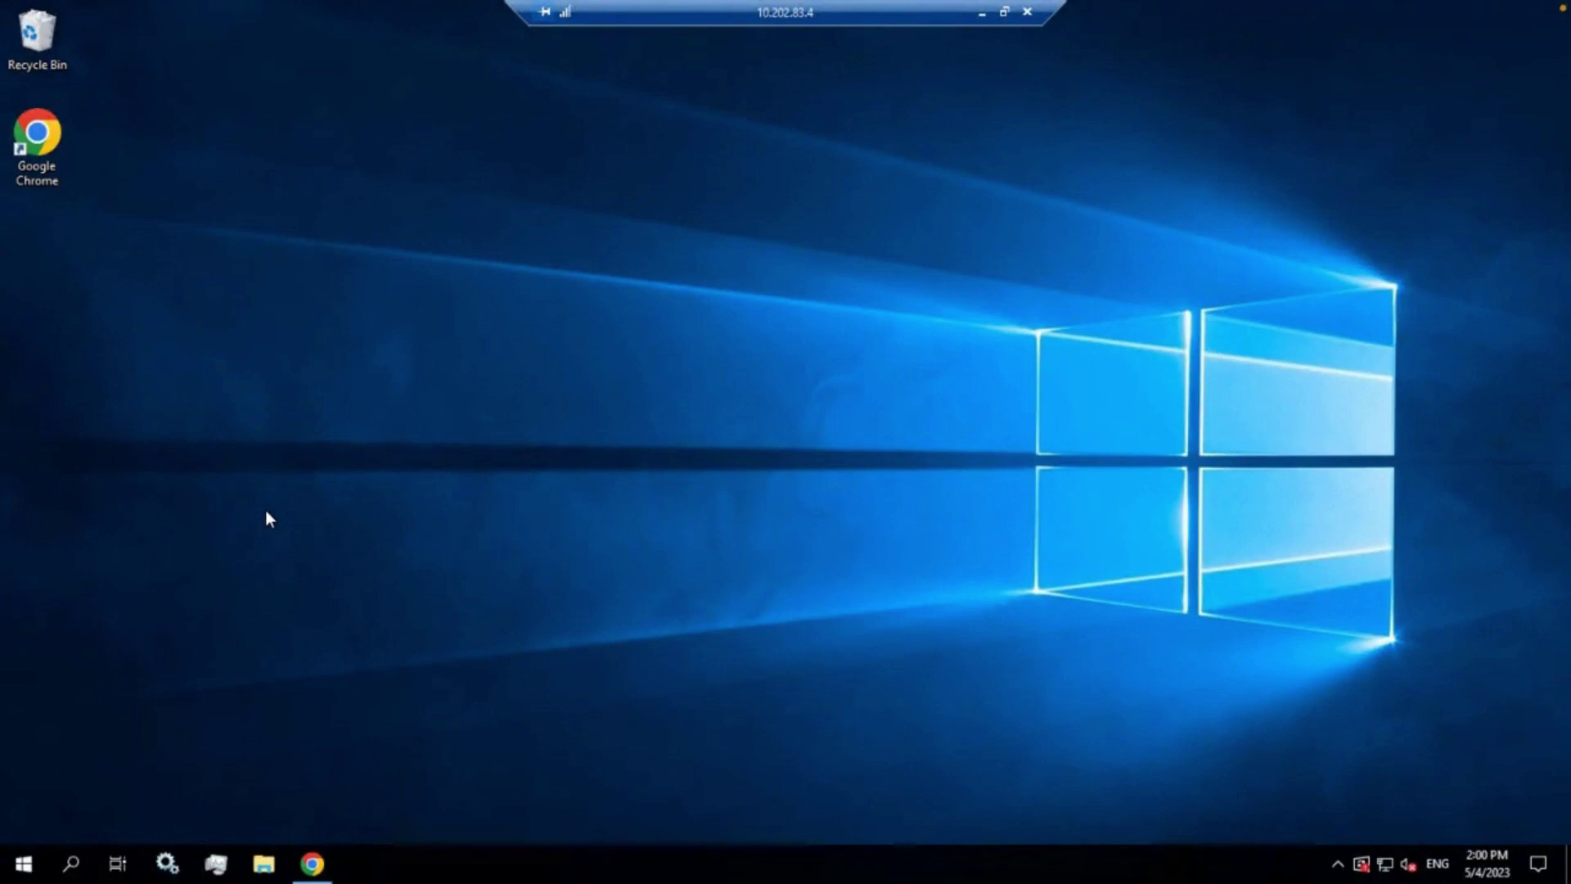
Browse to C:\Program Files\AUDIOCODES\SmartTap\LicenseServer and select GetSystemIdentifier.exe
left_click(262, 867)
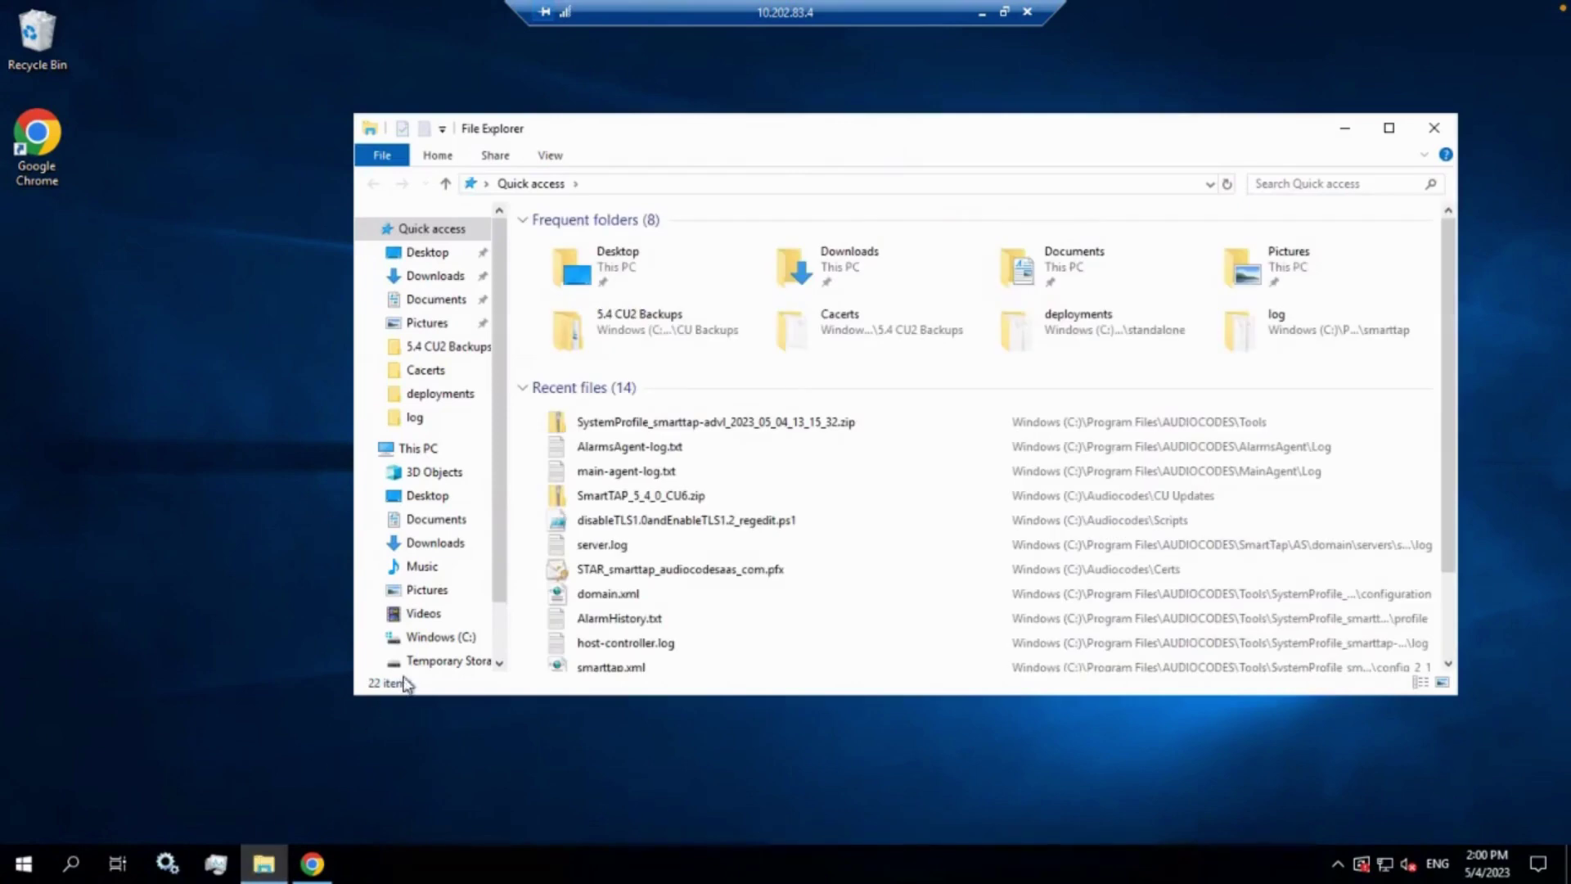
left_click(434, 638)
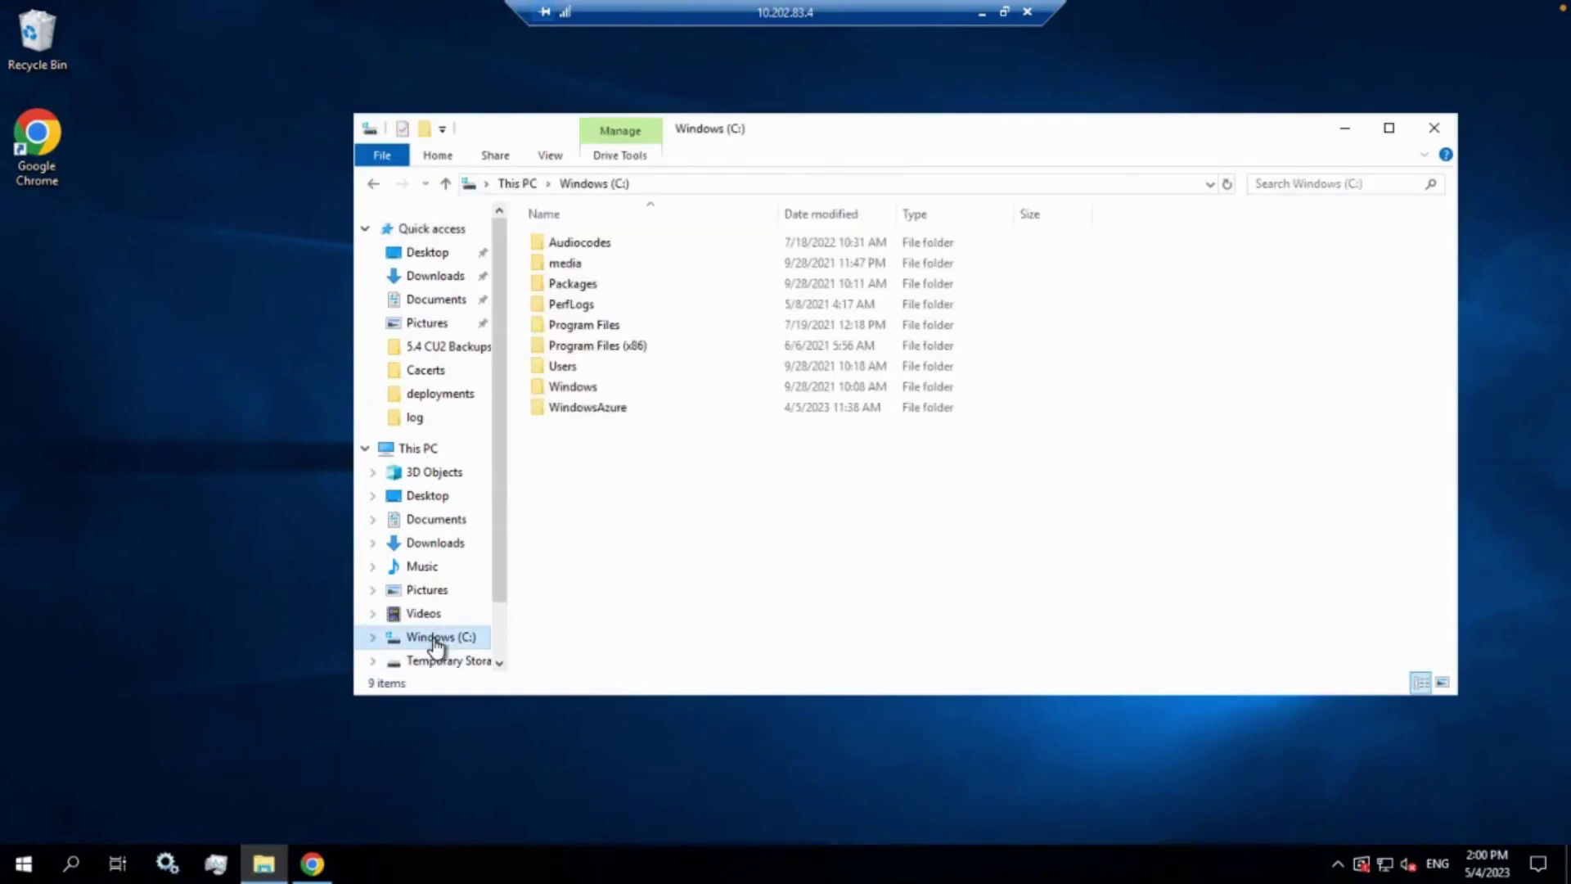
double_click(591, 328)
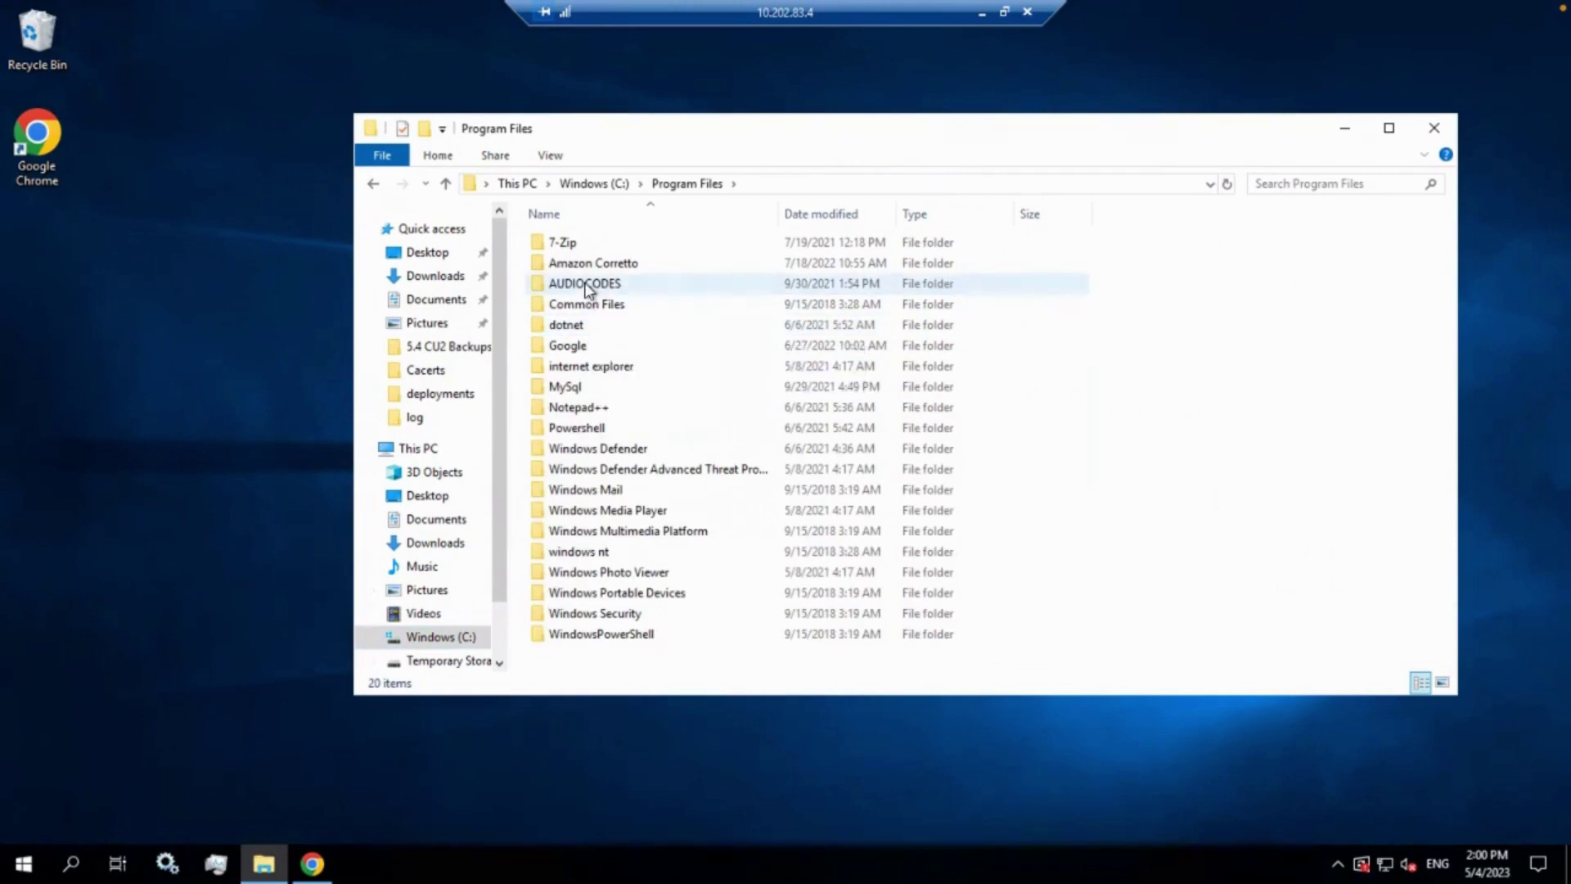
double_click(586, 285)
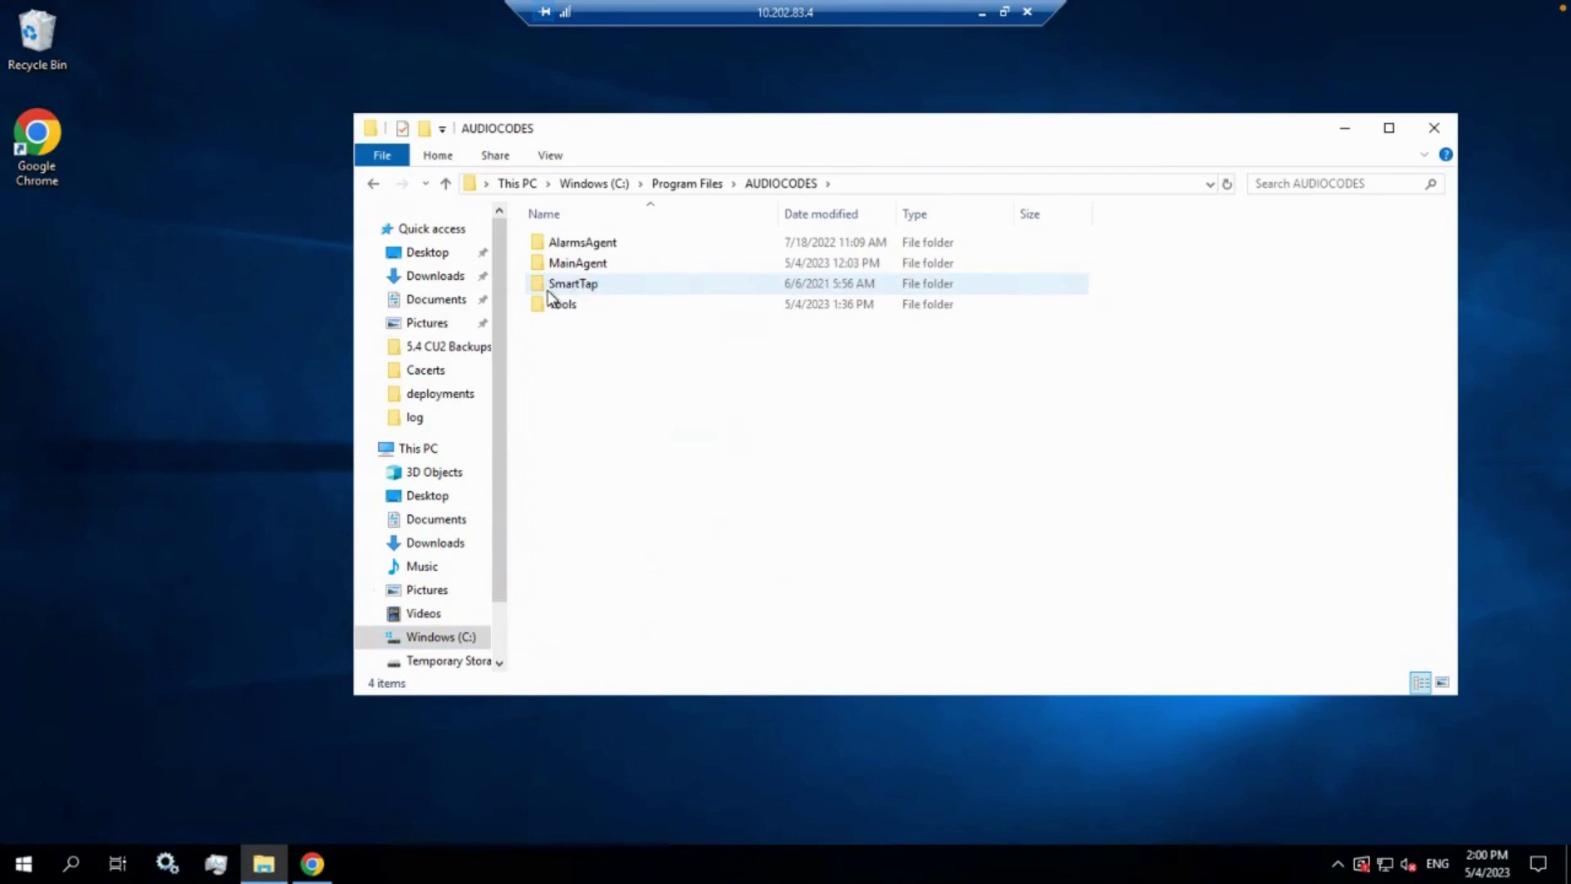
left_click(583, 286)
double_click(581, 287)
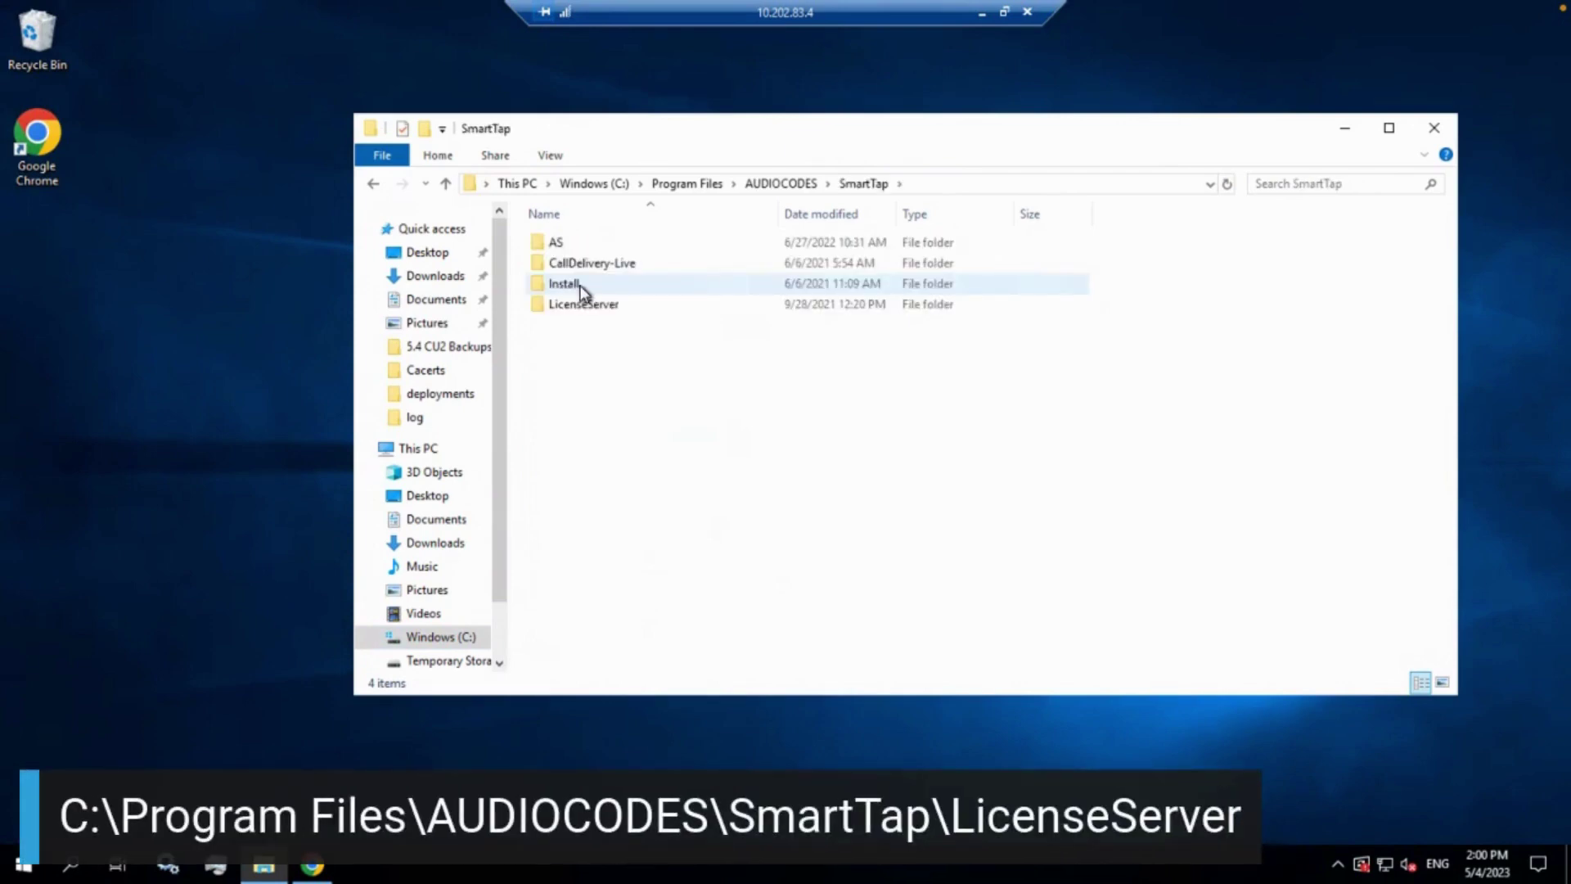
double_click(575, 306)
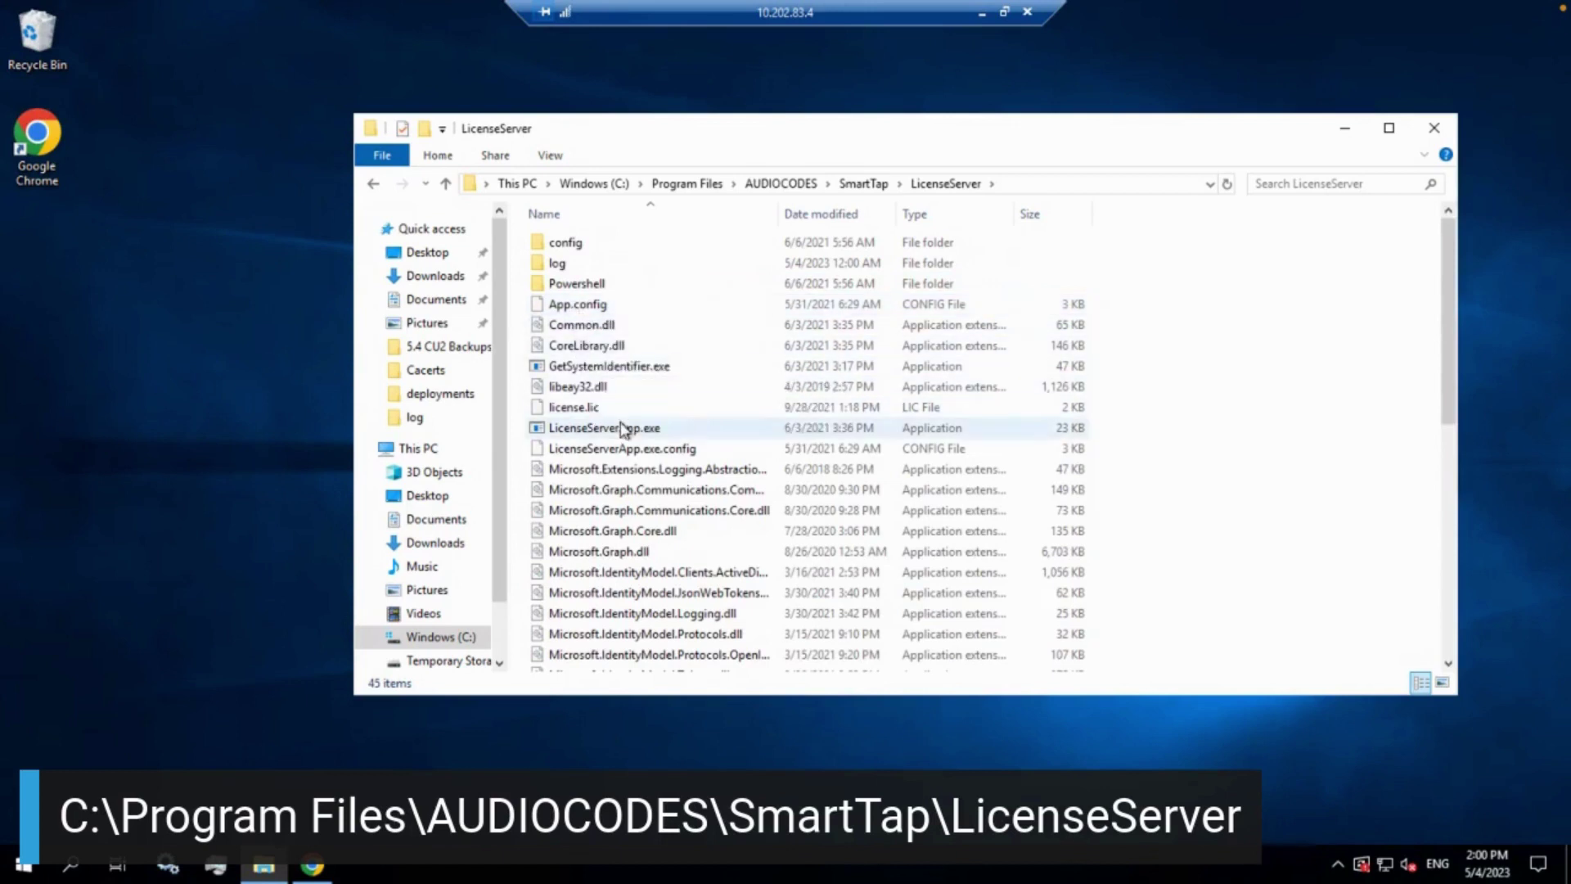
left_click(580, 374)
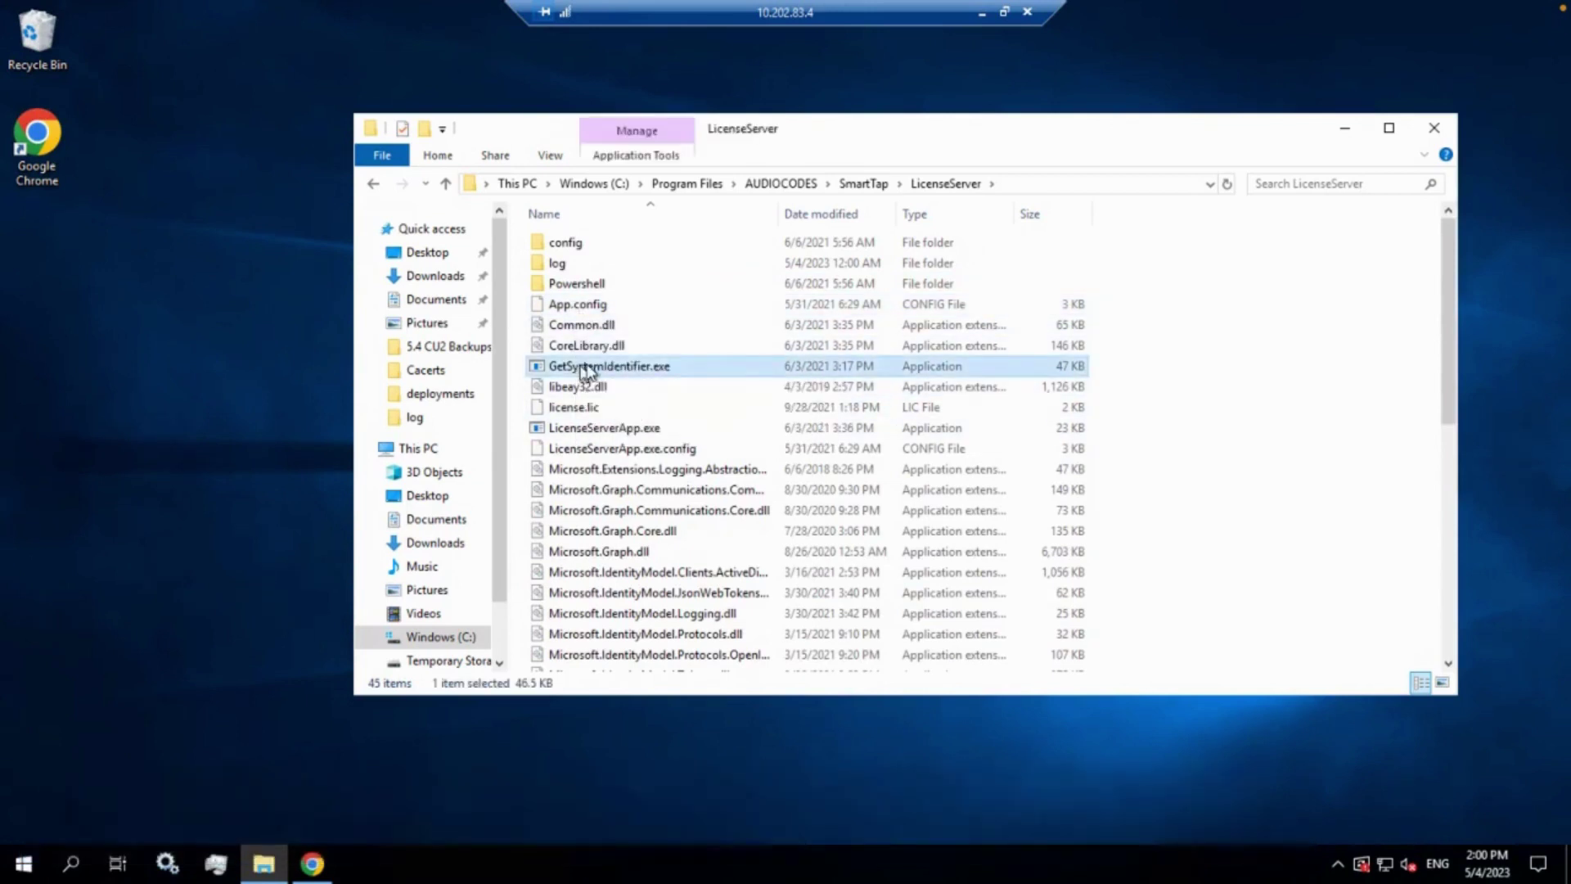
Run GetSystemIdentifier.exe as administrator and scroll down to the new System-smarttap-advl.dat
right_click(654, 371)
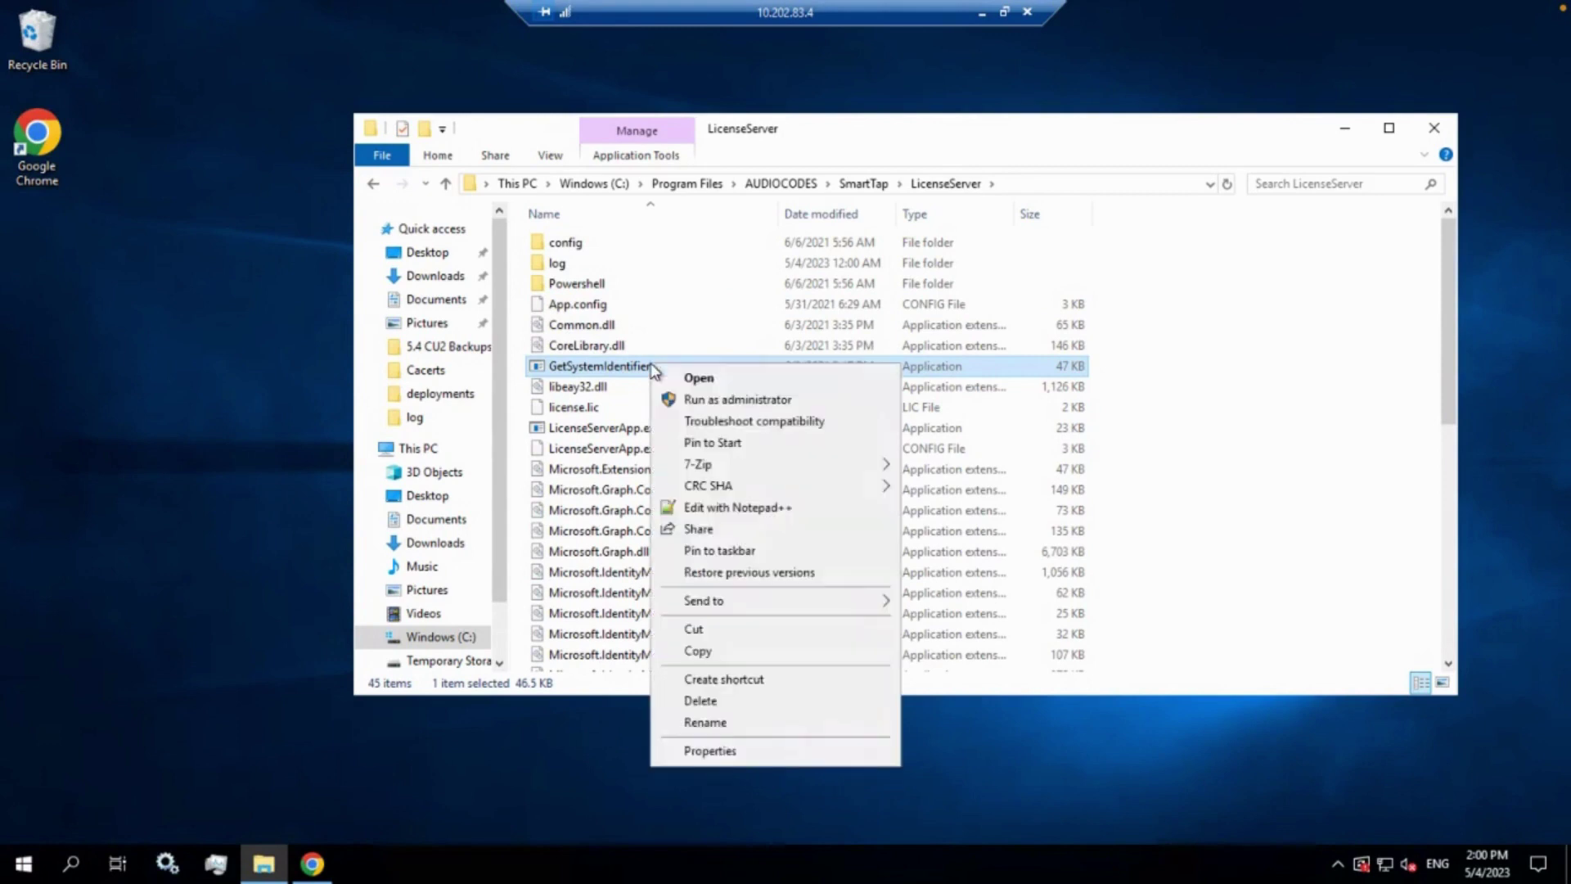
left_click(723, 400)
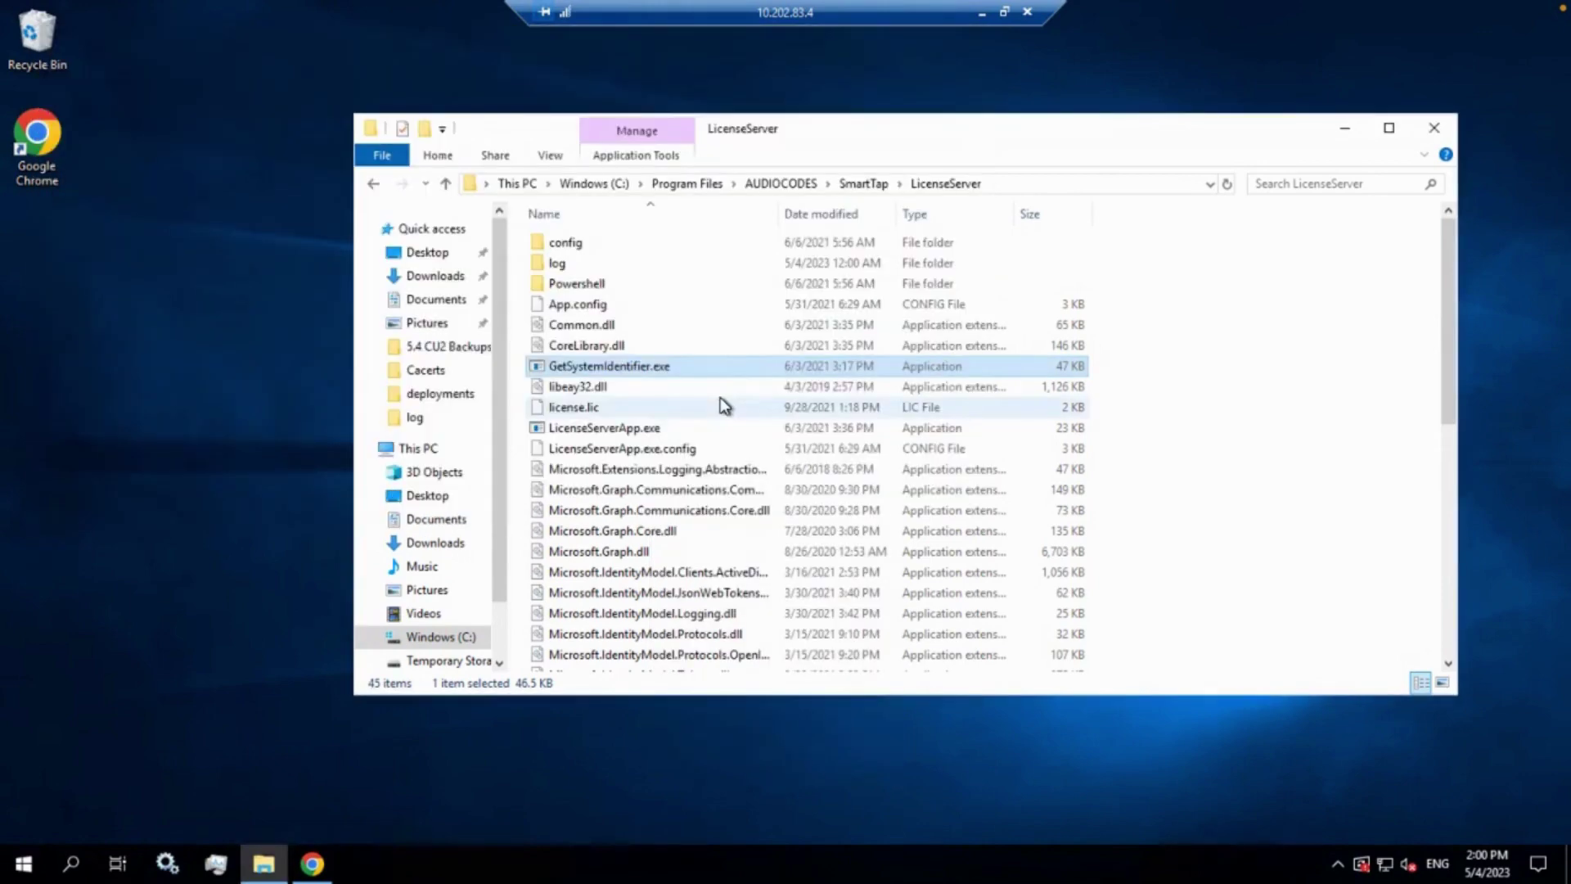
scroll(722, 404, "down", 8)
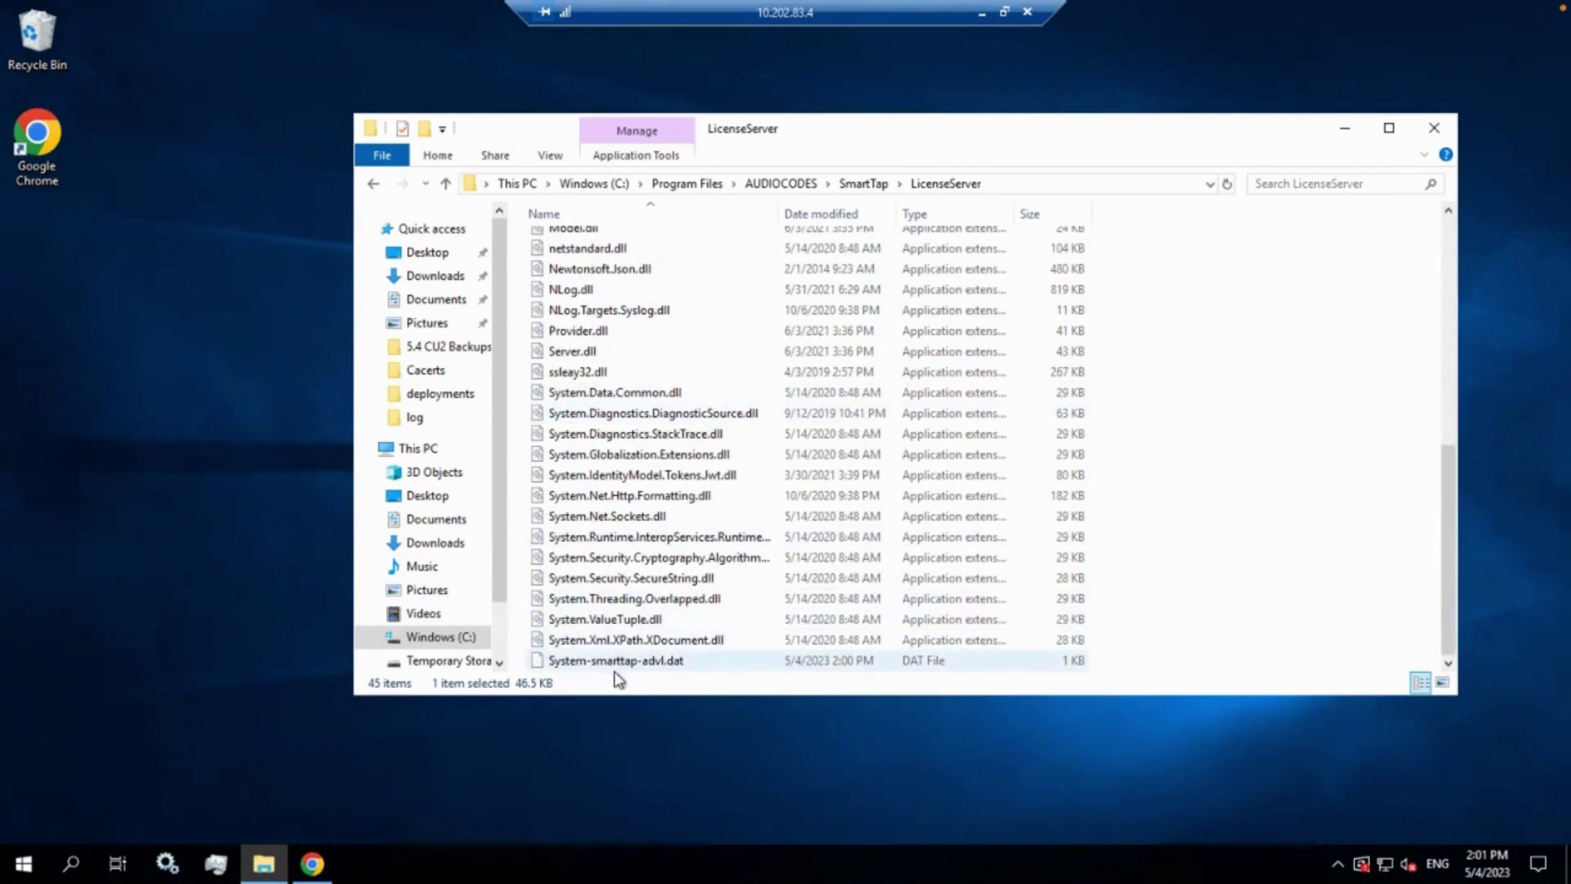
Copy System-smarttap-advl.dat onto the desktop, then close the LicenseServer window
left_click(657, 659)
right_click(657, 660)
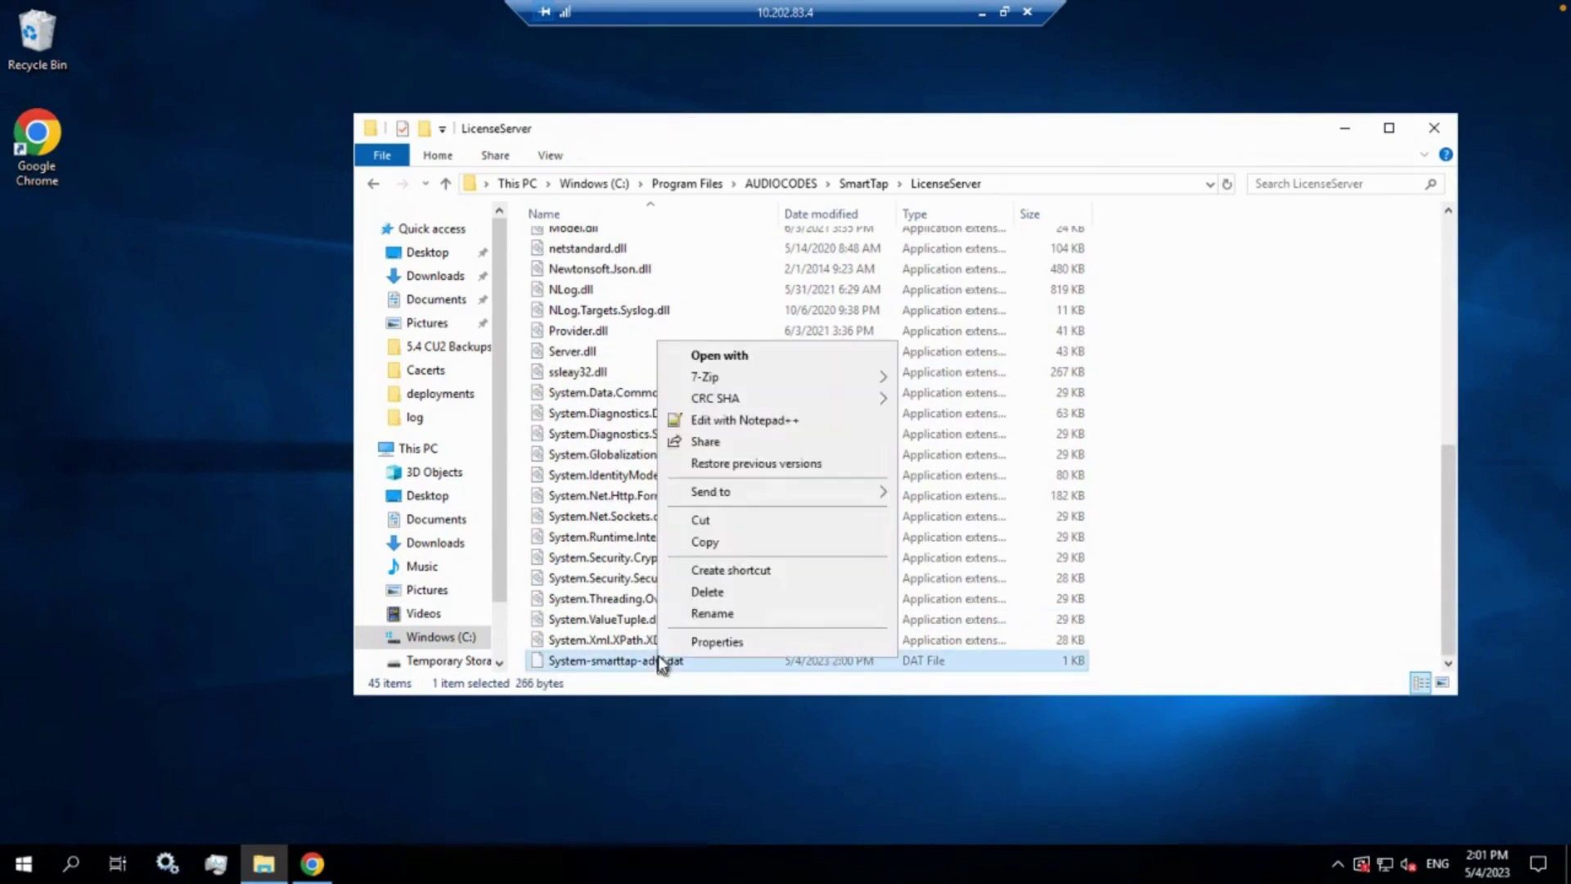
left_click(712, 543)
left_click(130, 332)
right_click(129, 332)
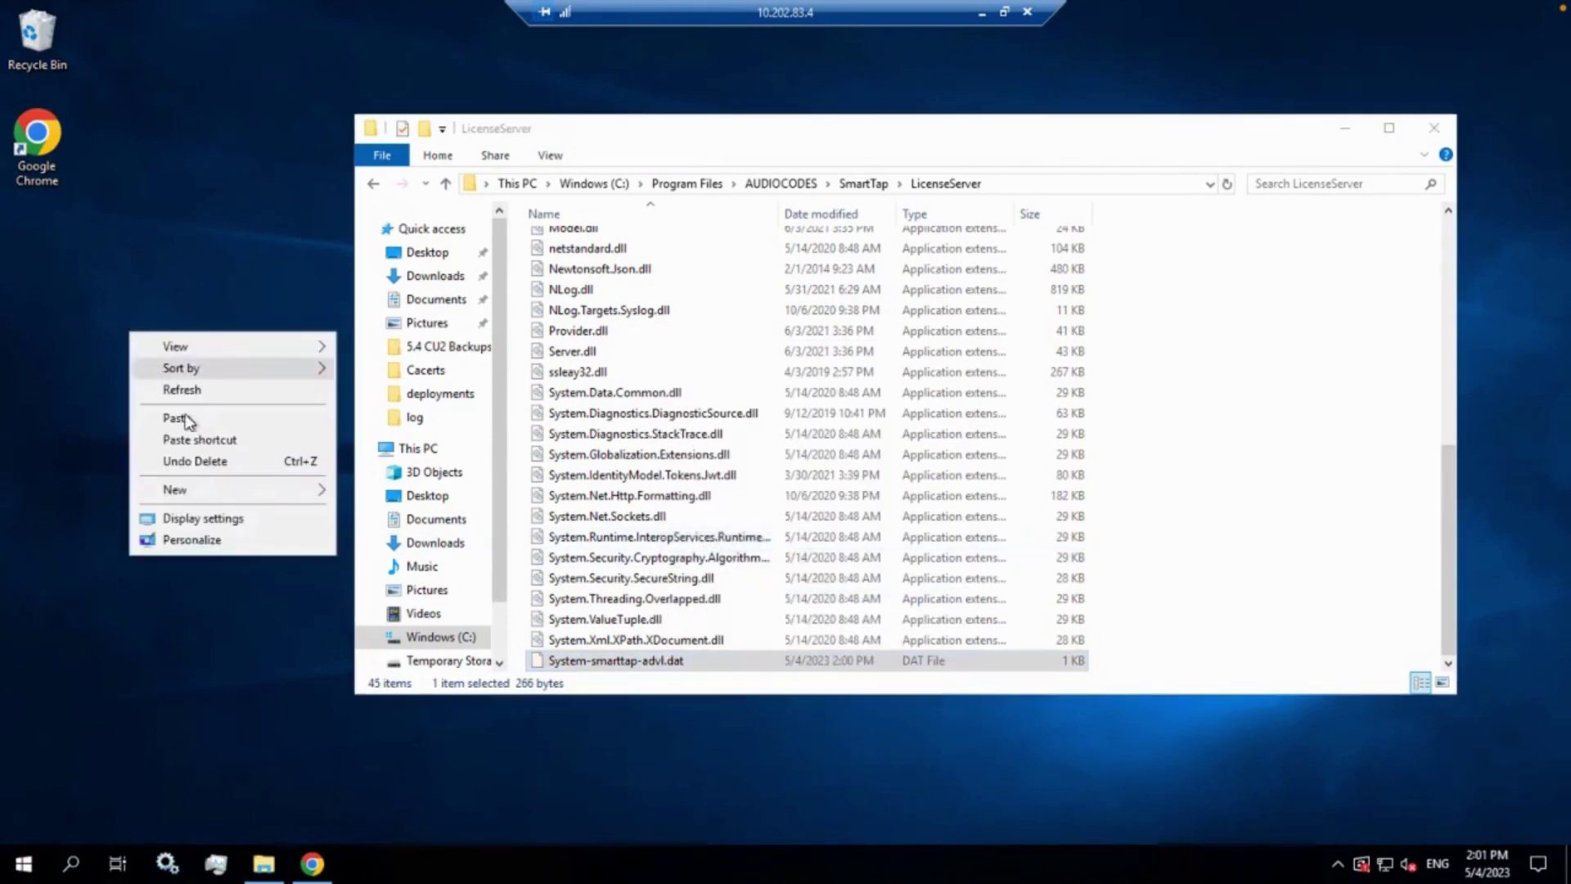
left_click(186, 419)
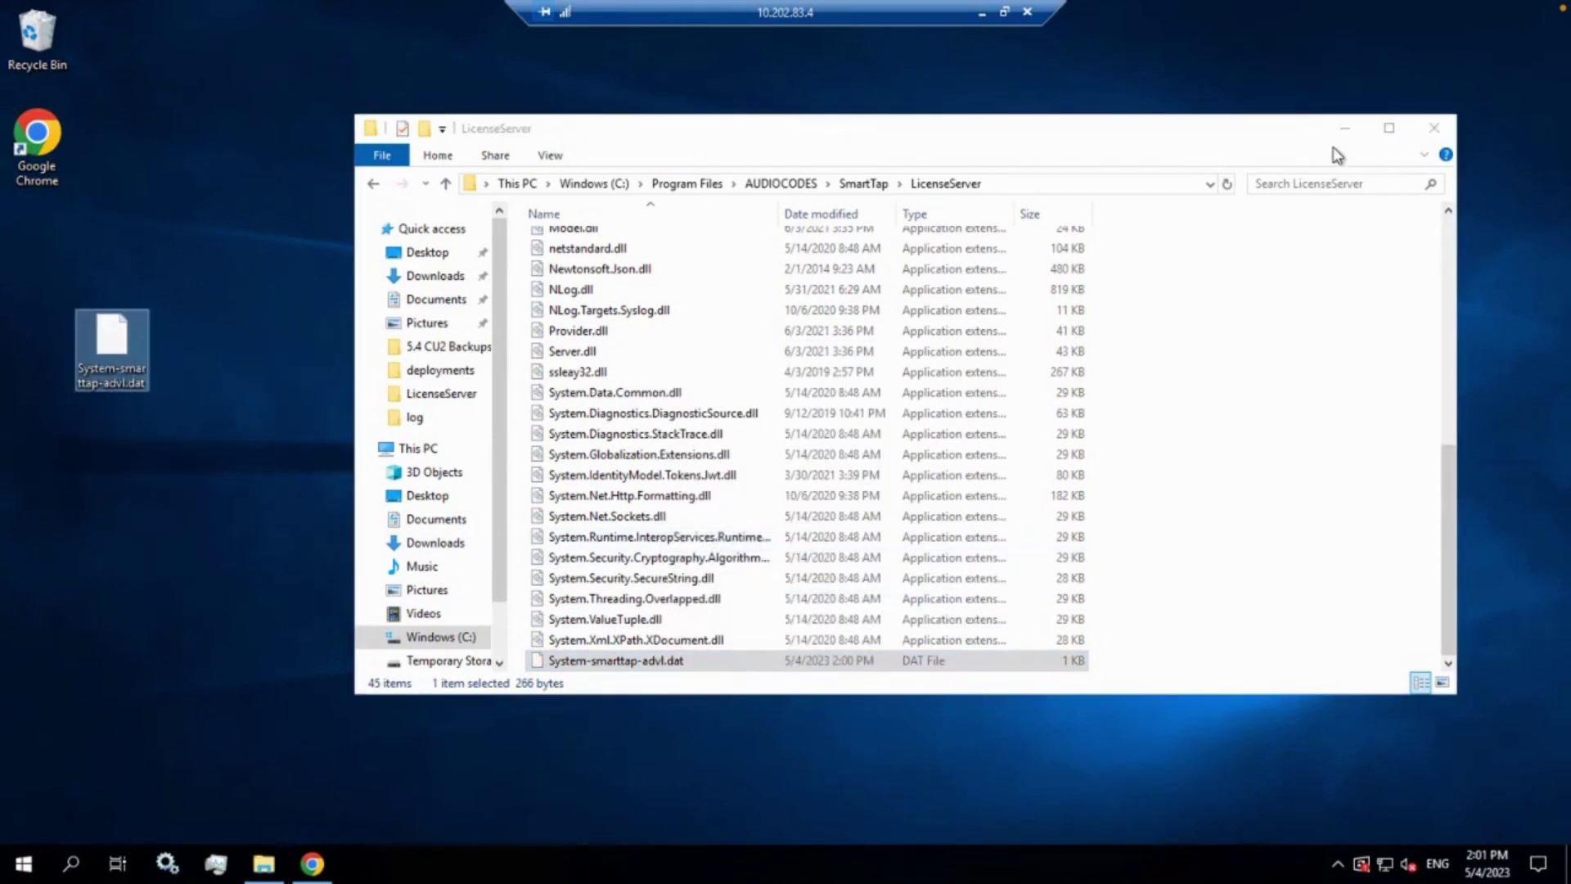
left_click(1433, 128)
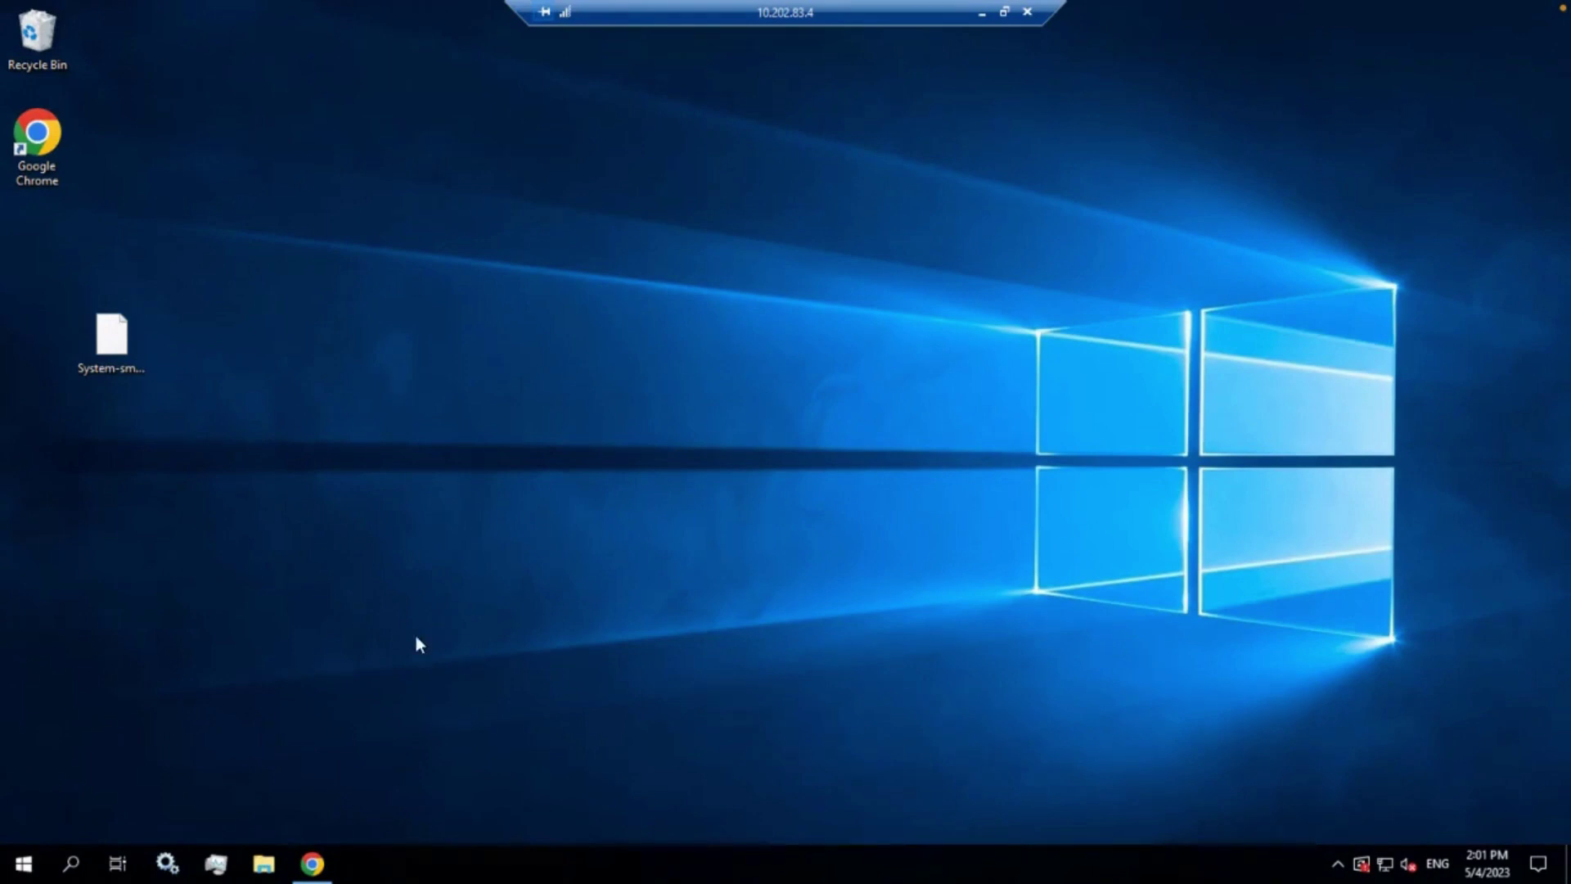
Copy license.lic from the Downloads folder to the desktop, then close the Downloads window
left_click(262, 867)
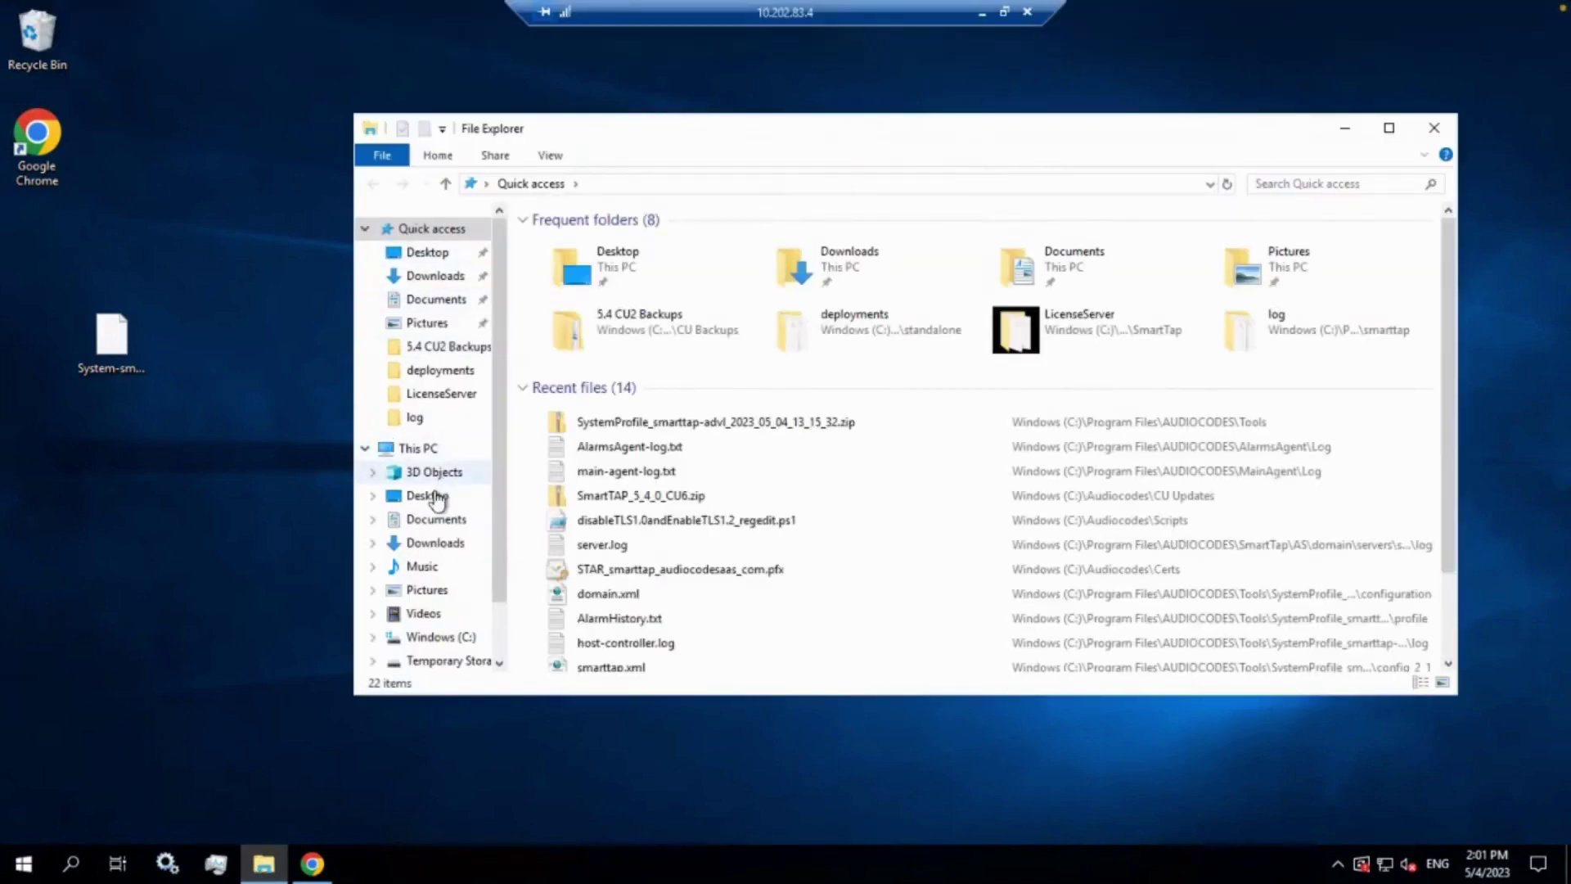
left_click(434, 276)
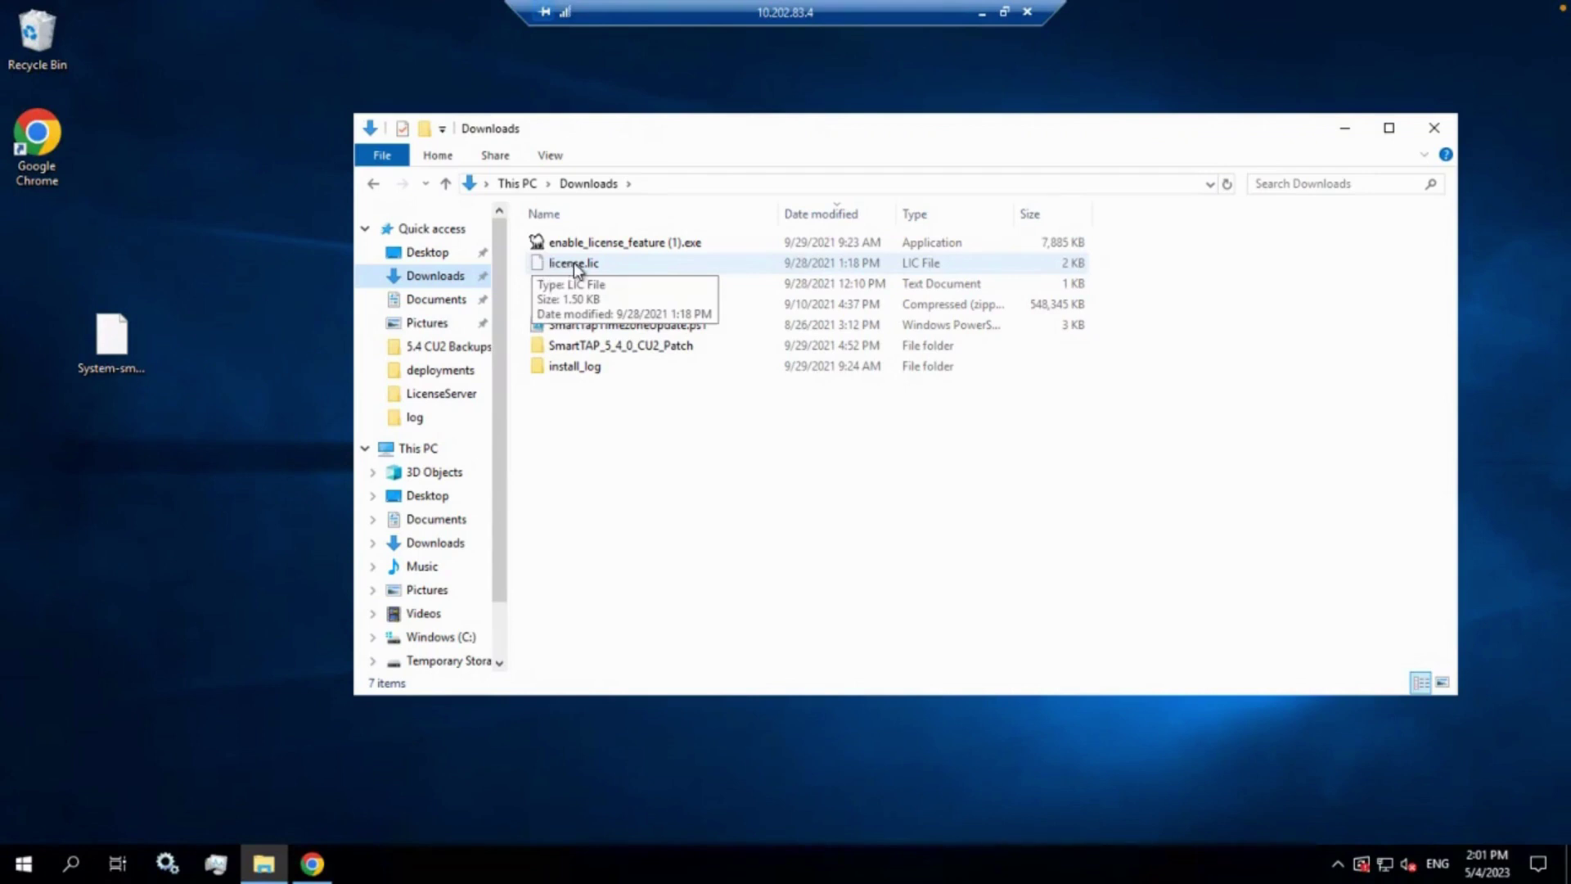
left_click(575, 265)
right_click(576, 265)
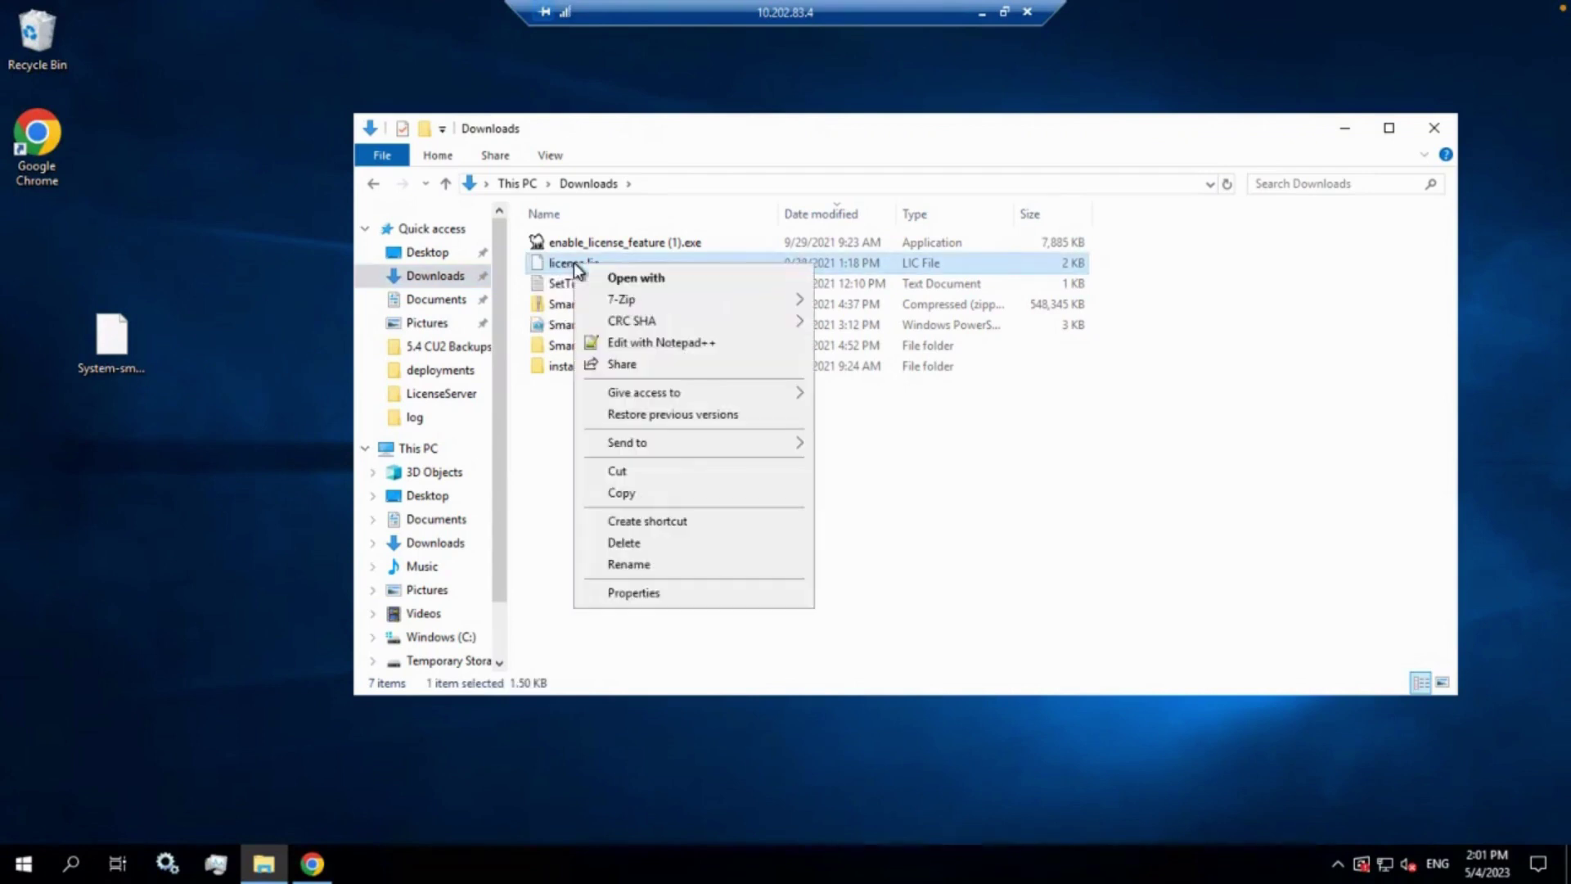
left_click(622, 494)
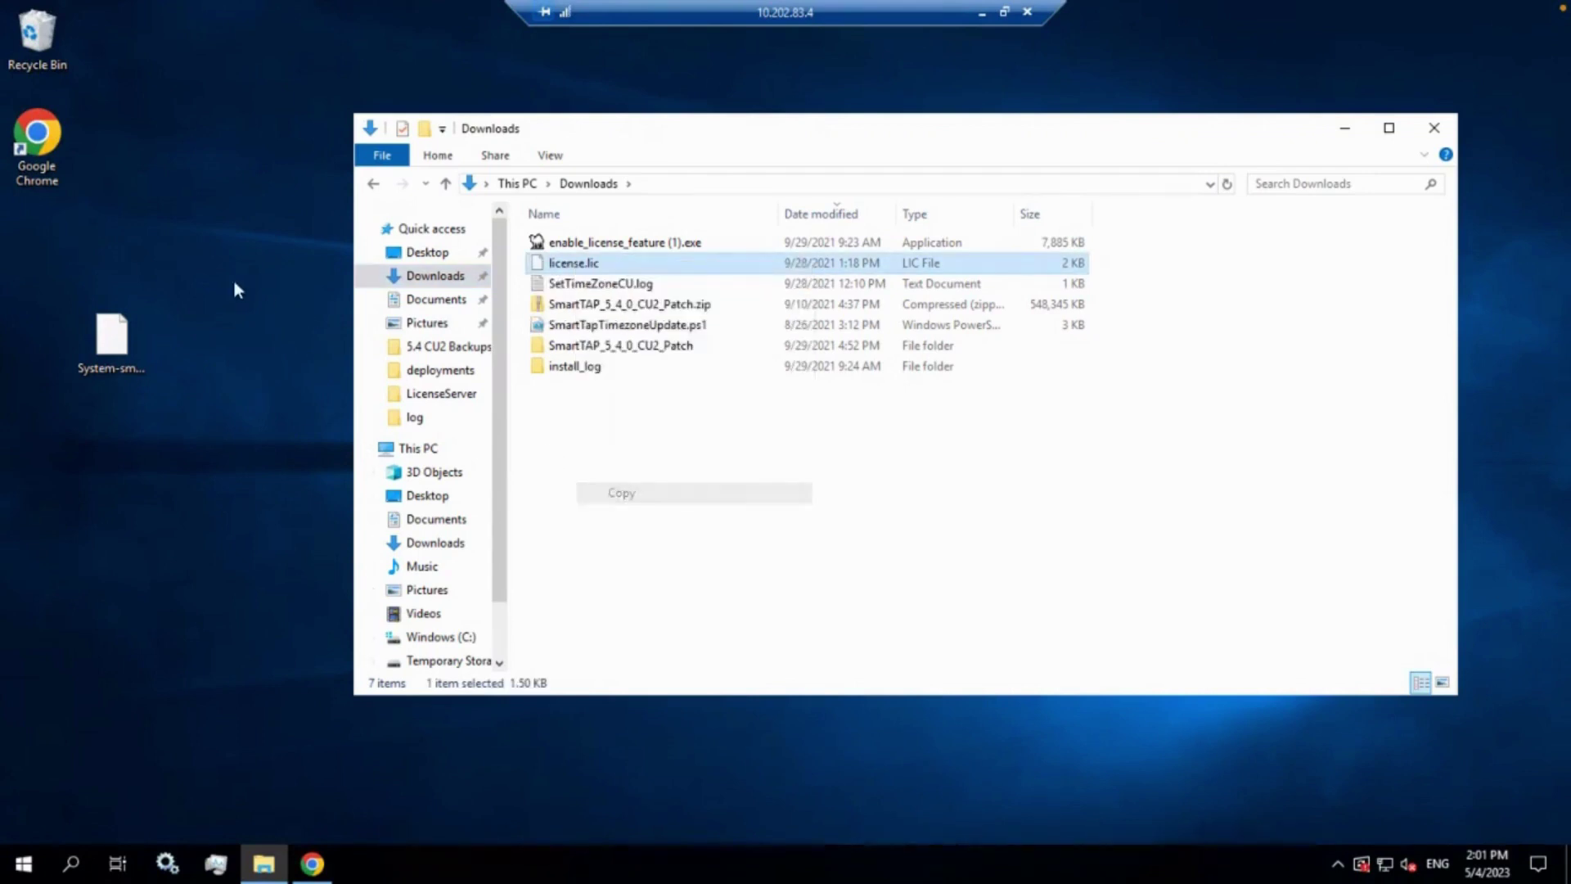
right_click(190, 245)
left_click(234, 332)
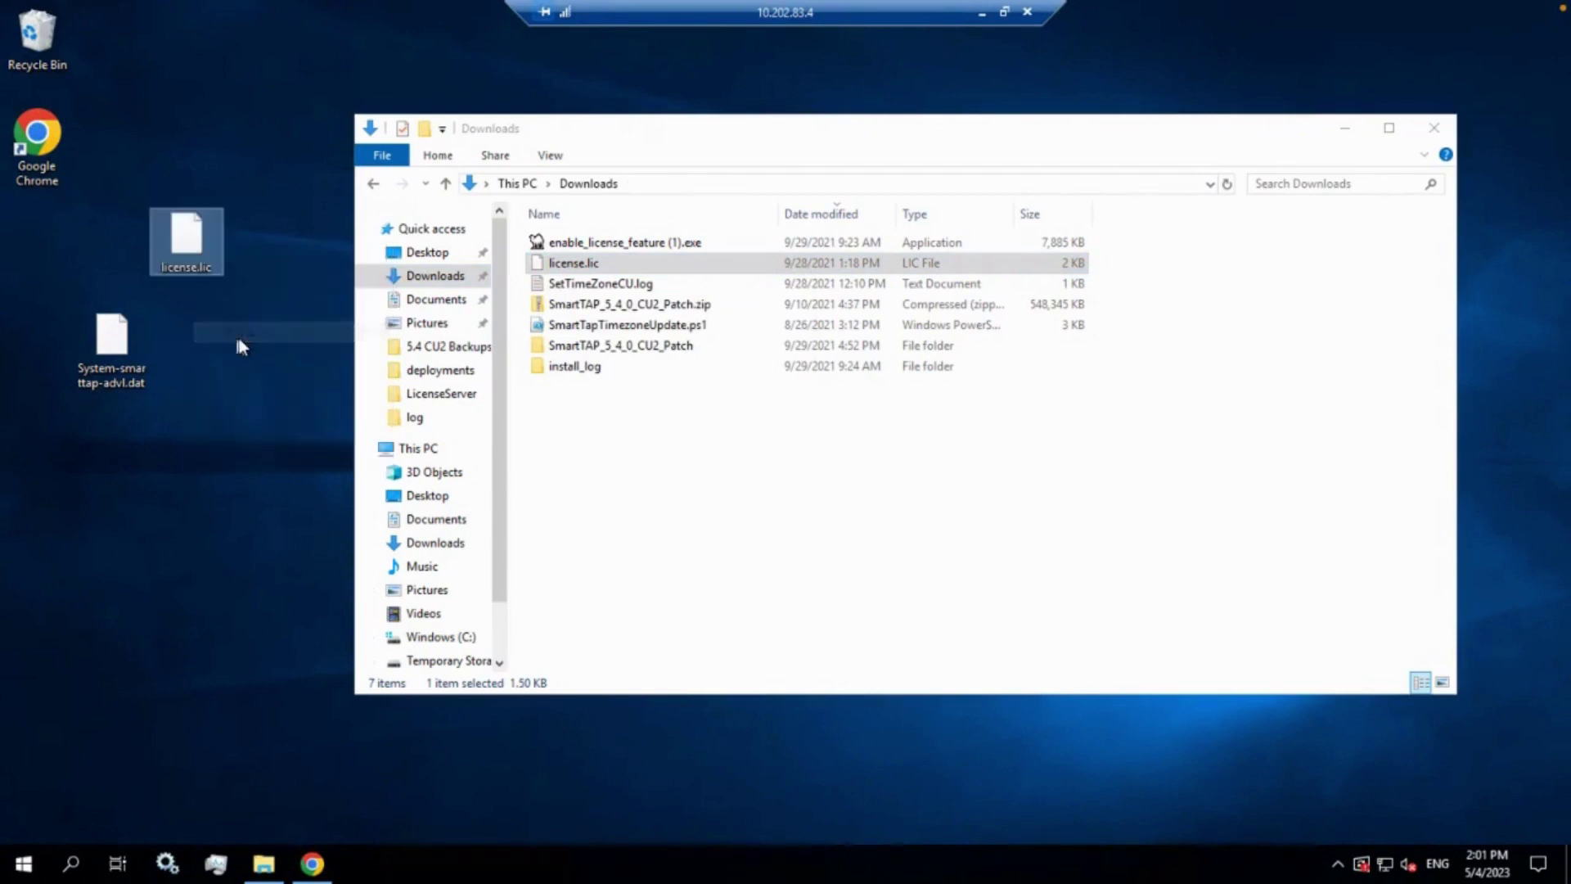
left_click(1436, 131)
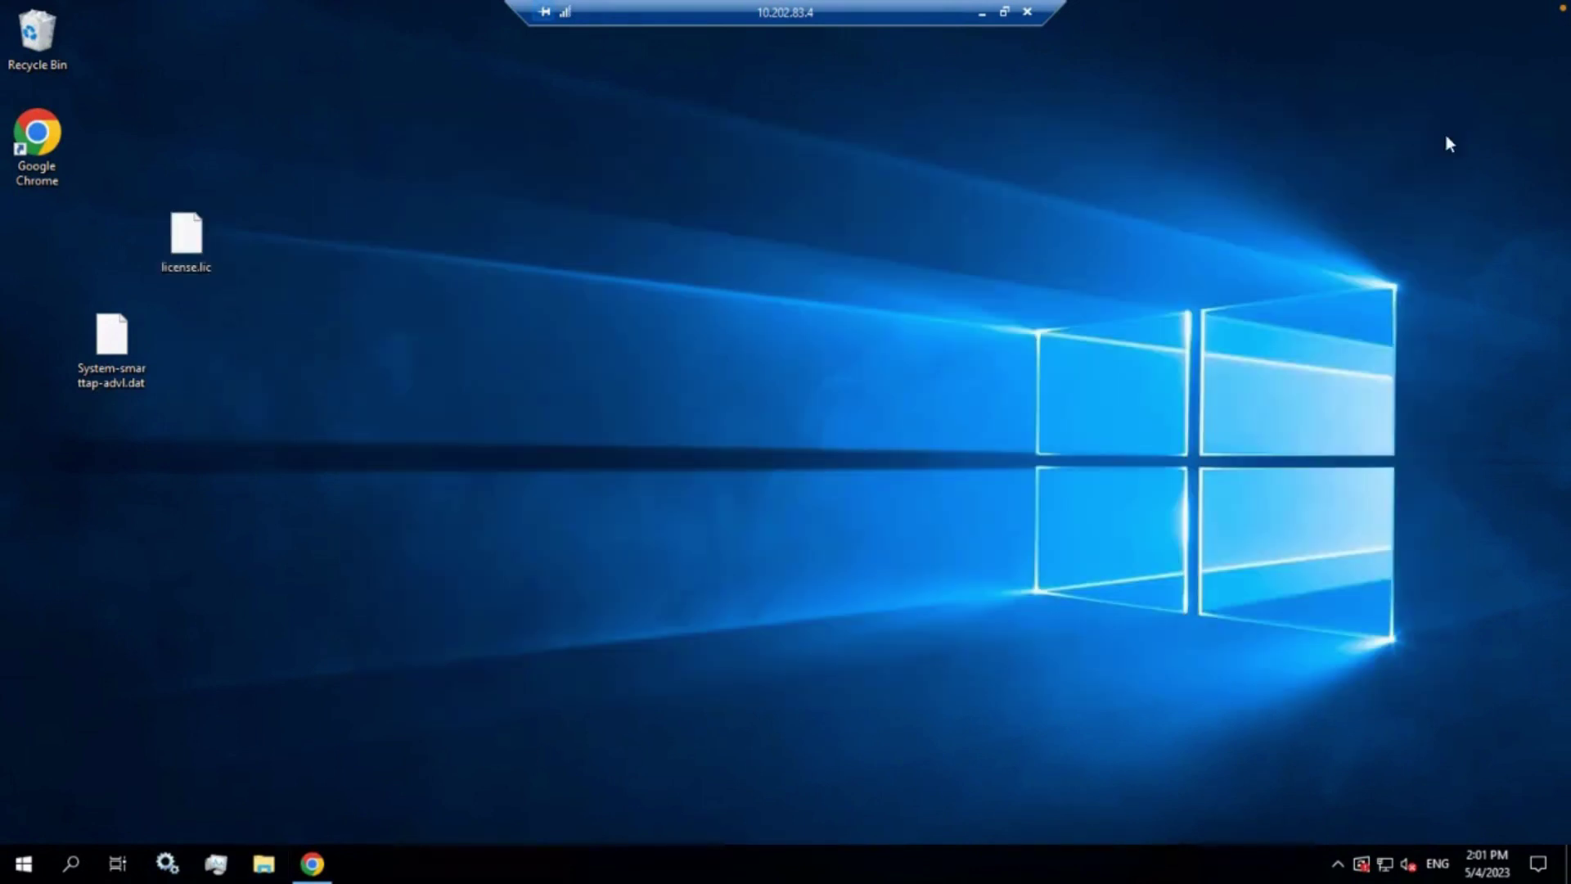
Open the Windows Services console using a search for 'ser'
left_click(167, 863)
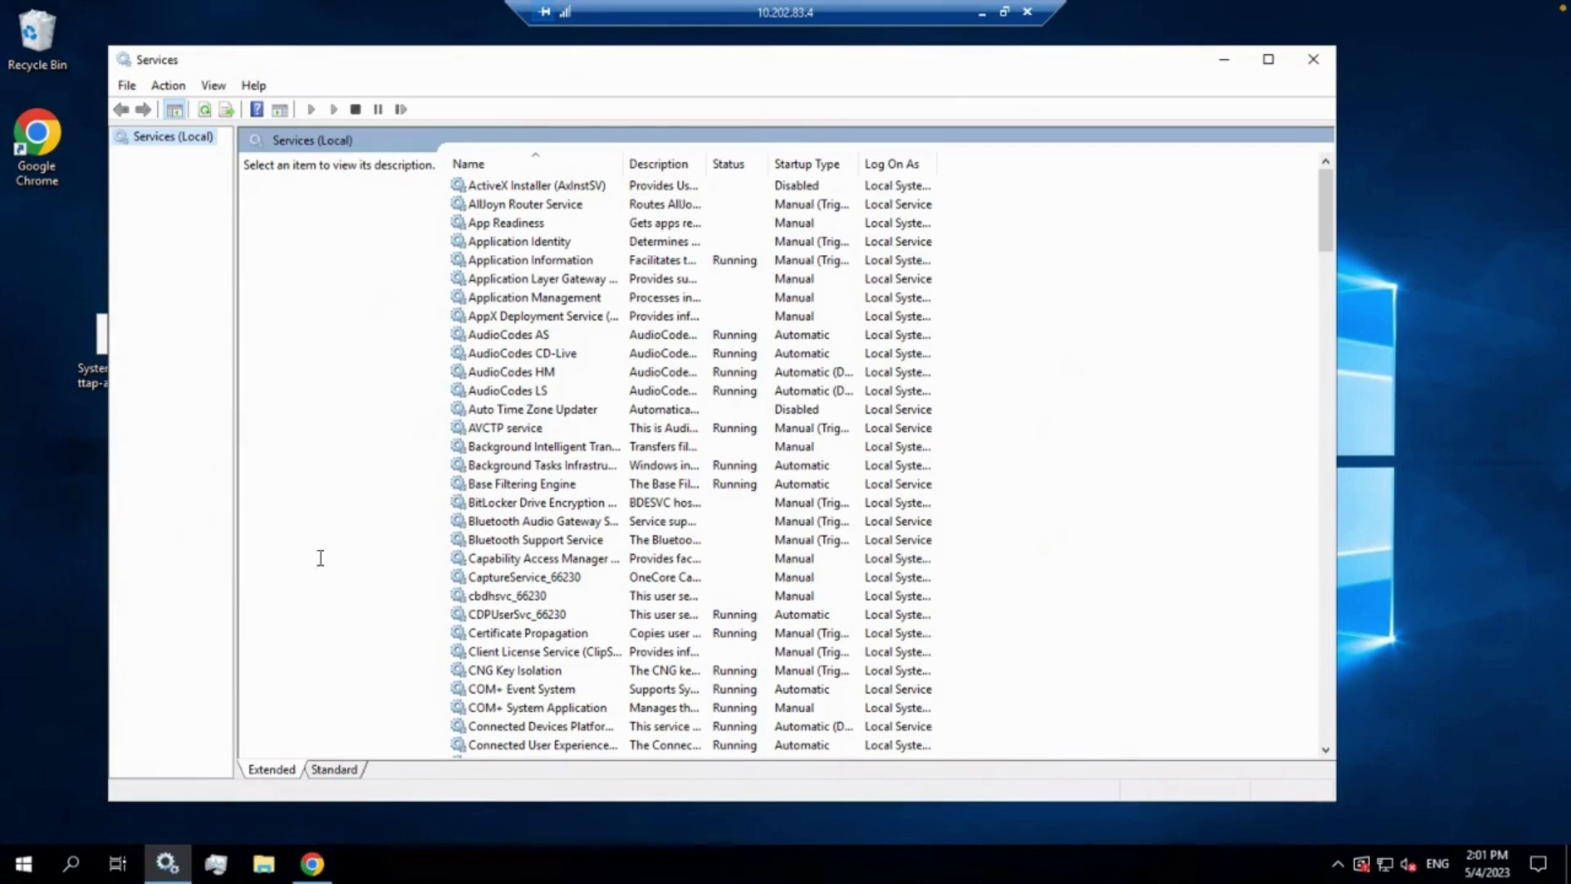
left_click(71, 863)
type("ser")
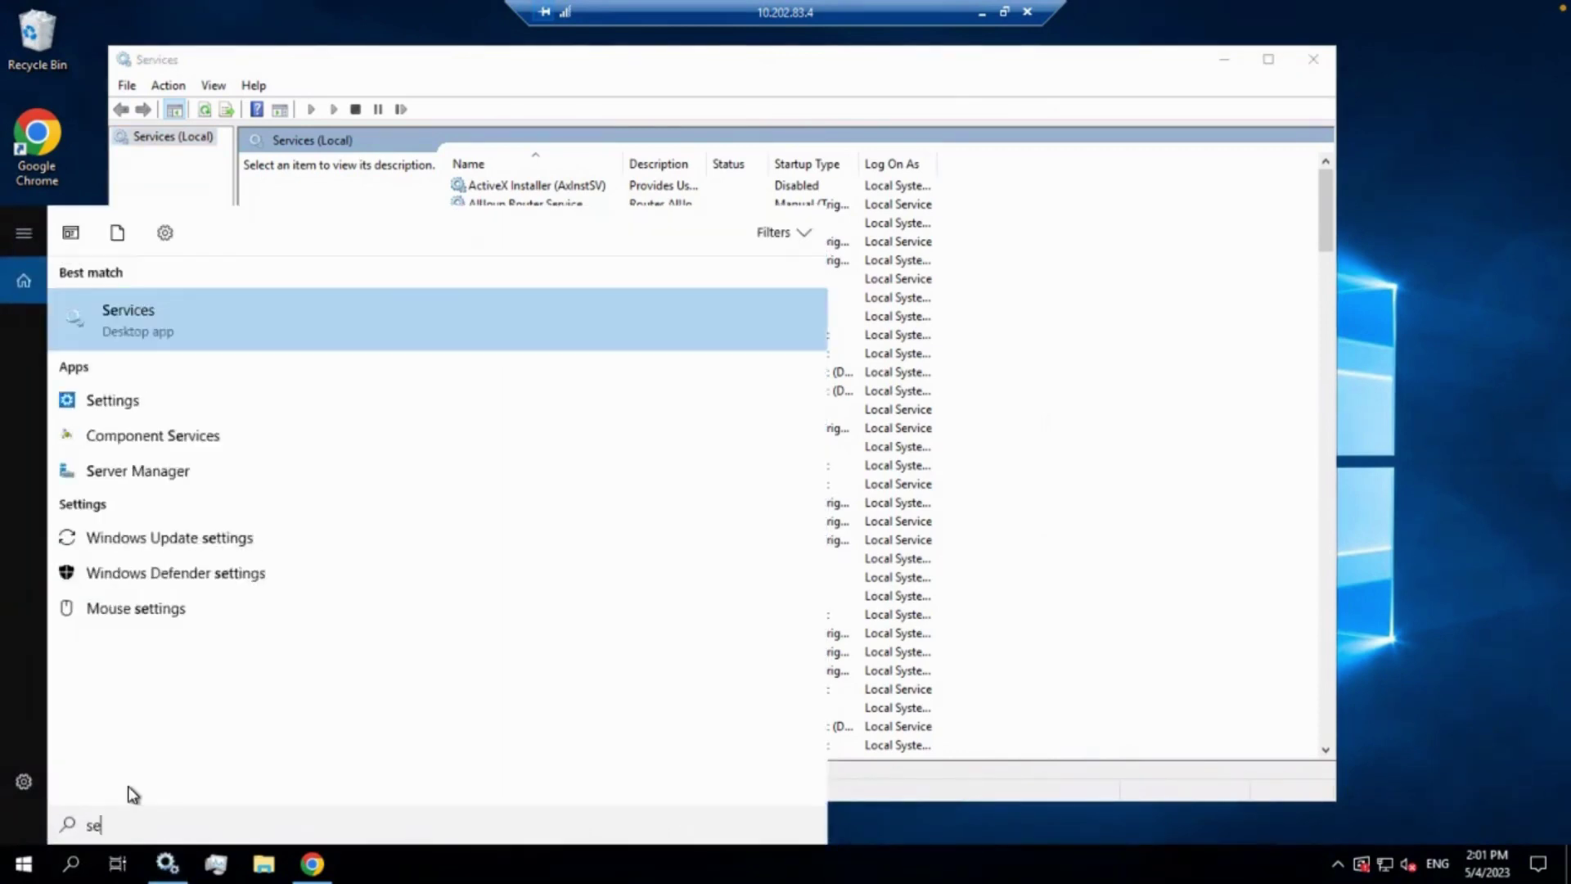
left_click(210, 311)
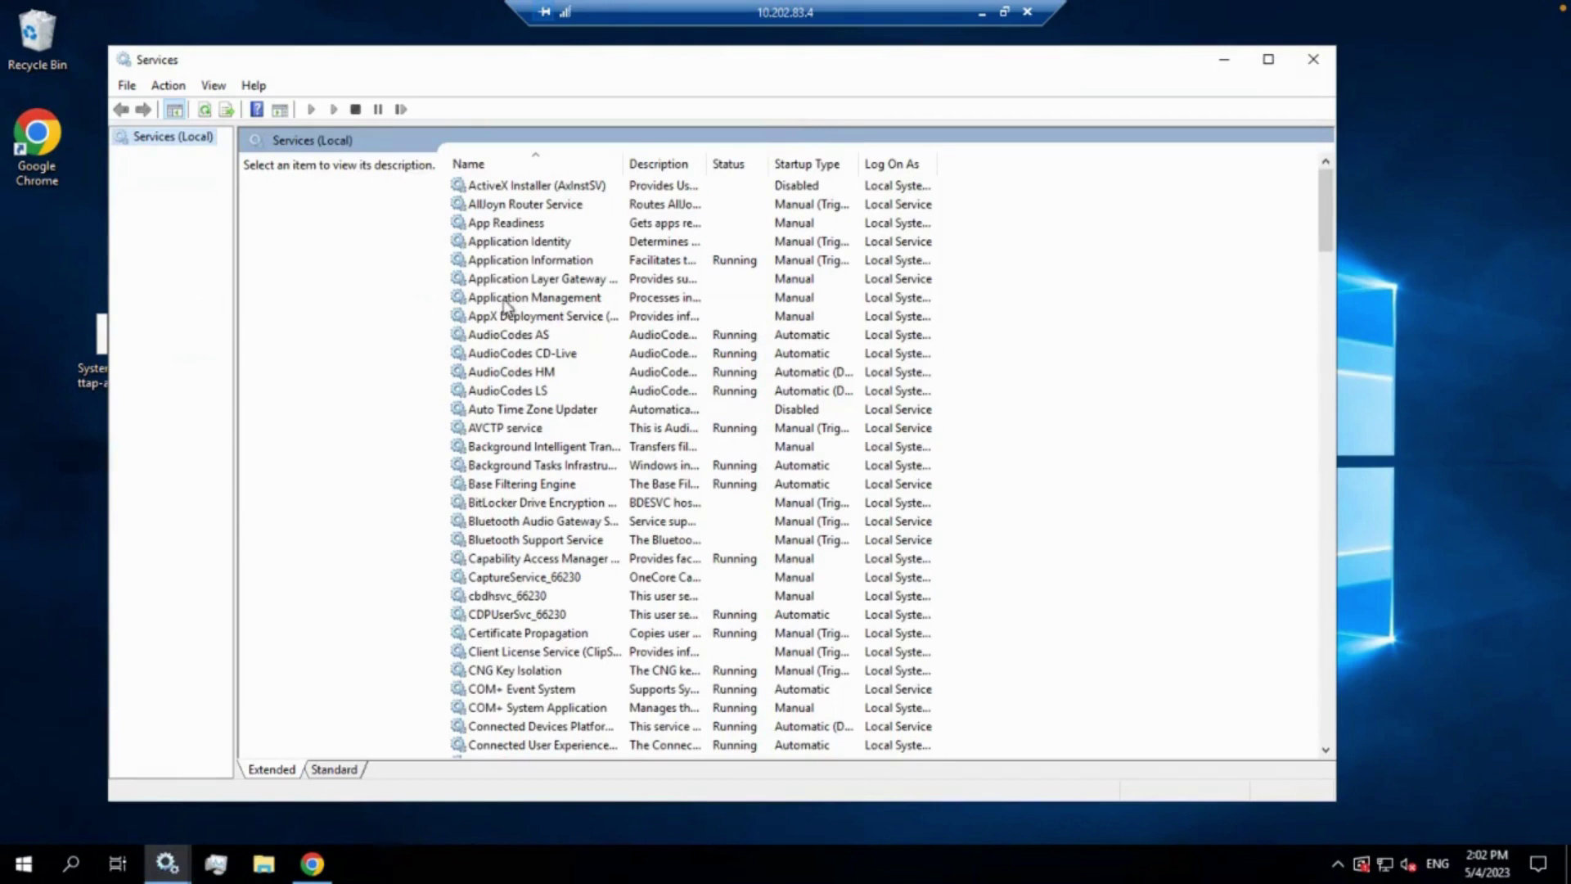
Stop the AudioCodes LS service from its right-click menu
left_click(518, 392)
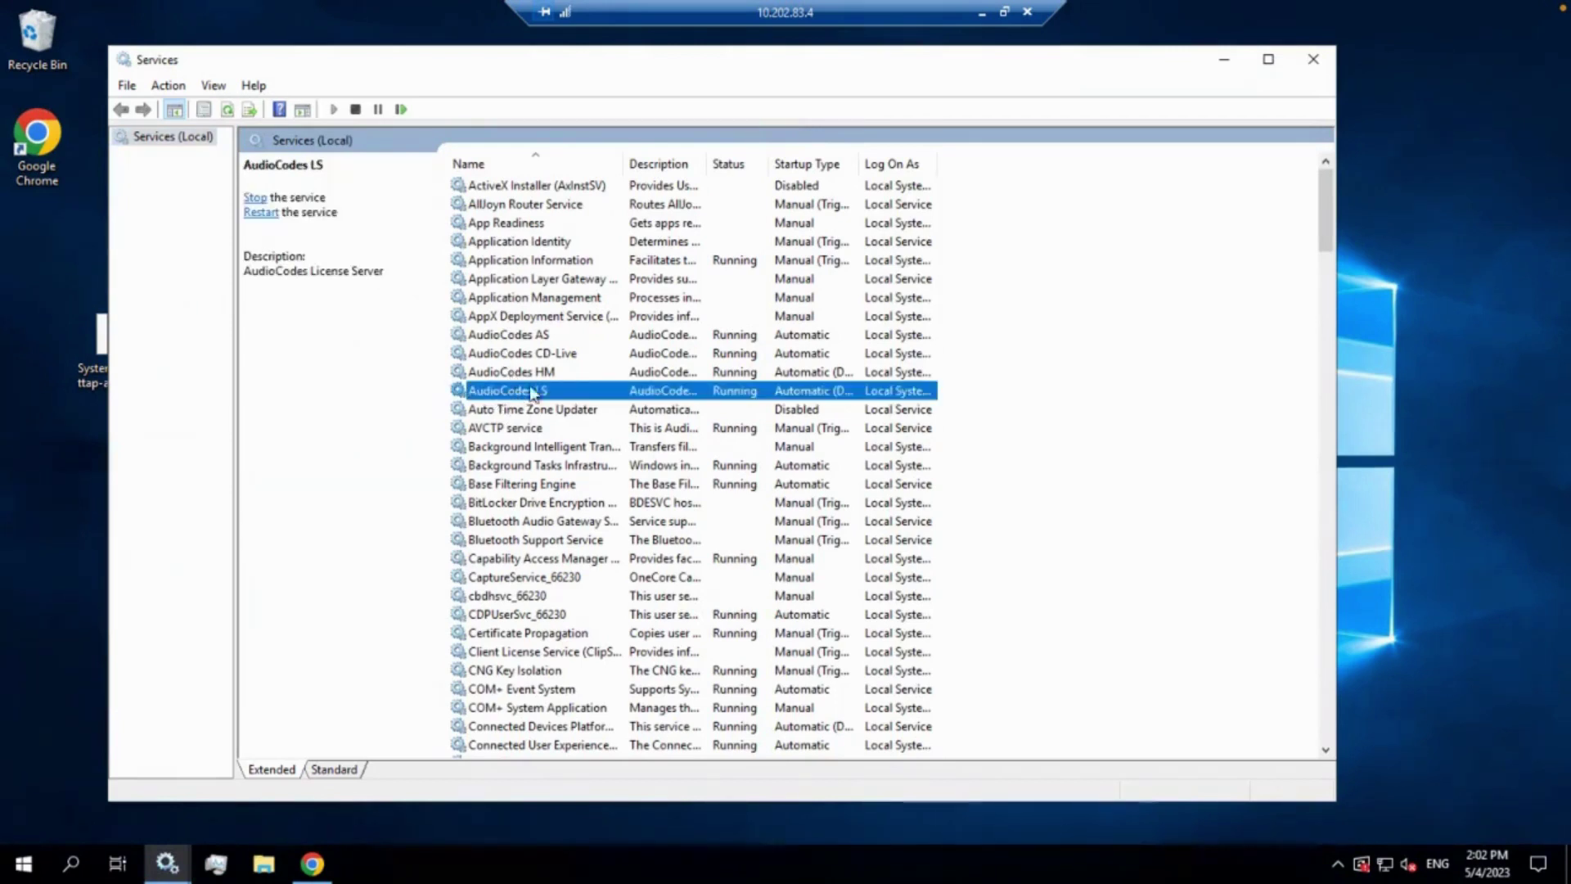
right_click(558, 393)
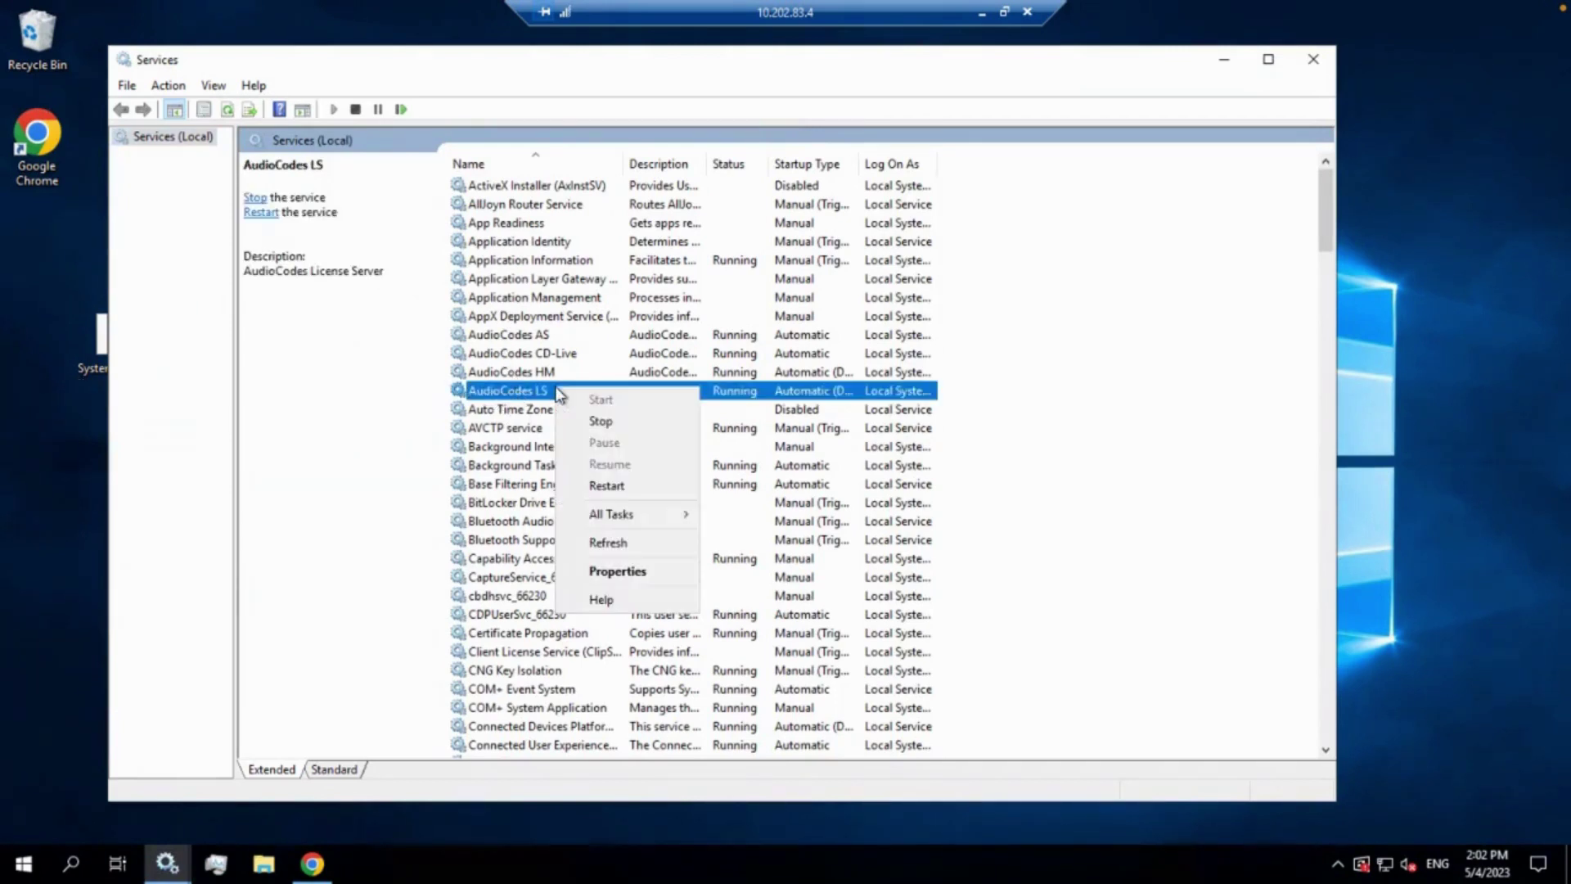
left_click(606, 420)
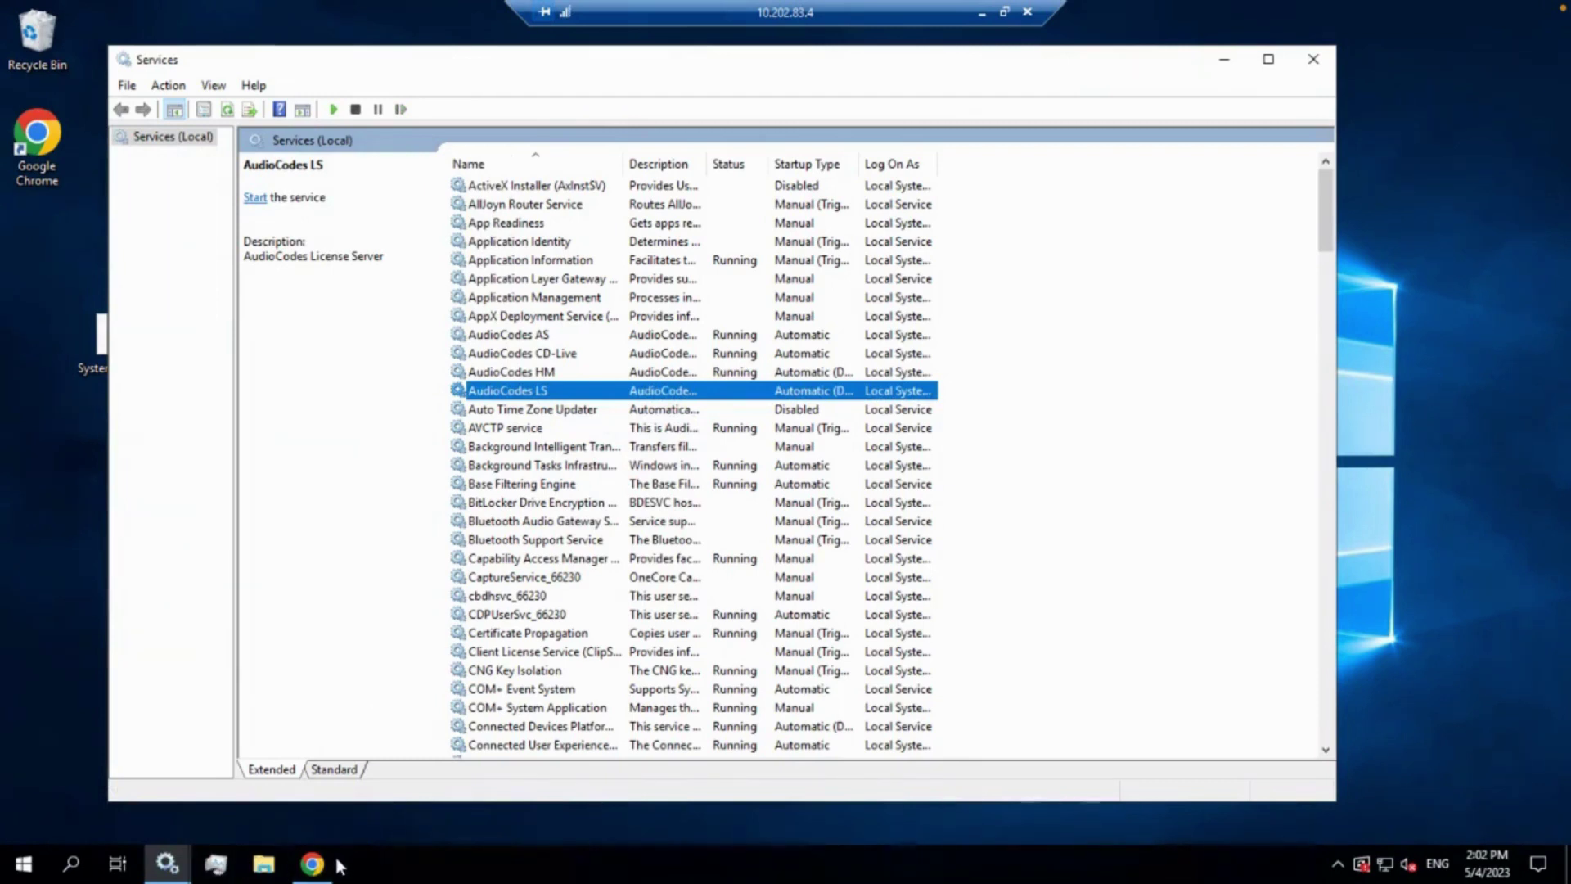
Navigate File Explorer via This PC to C:\Program Files\AUDIOCODES\SmartTap\LicenseServer
left_click(263, 864)
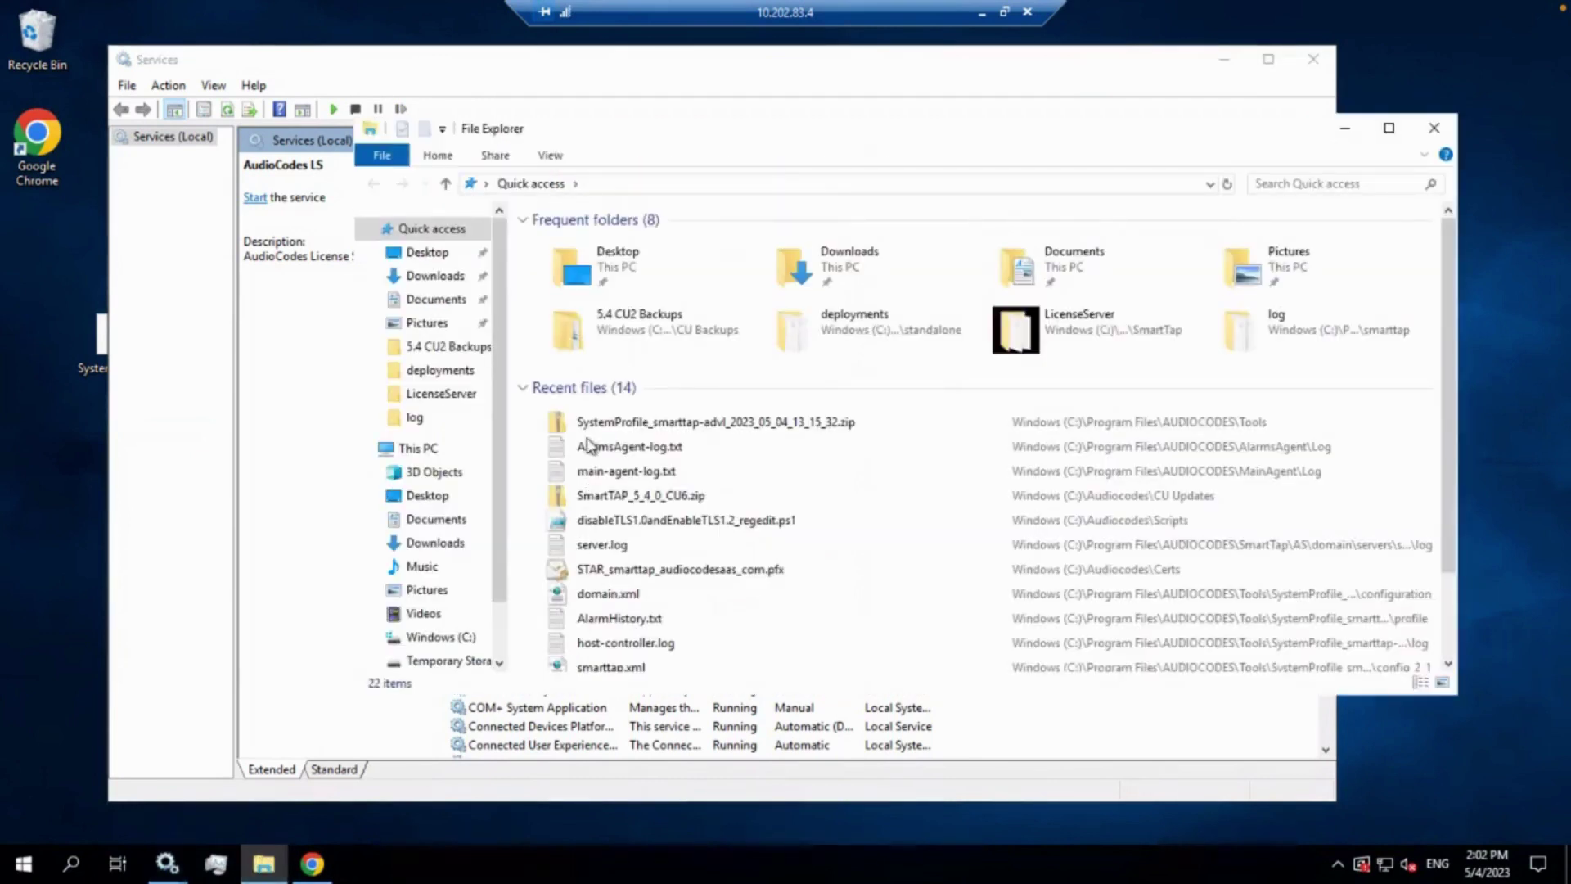
left_click(412, 450)
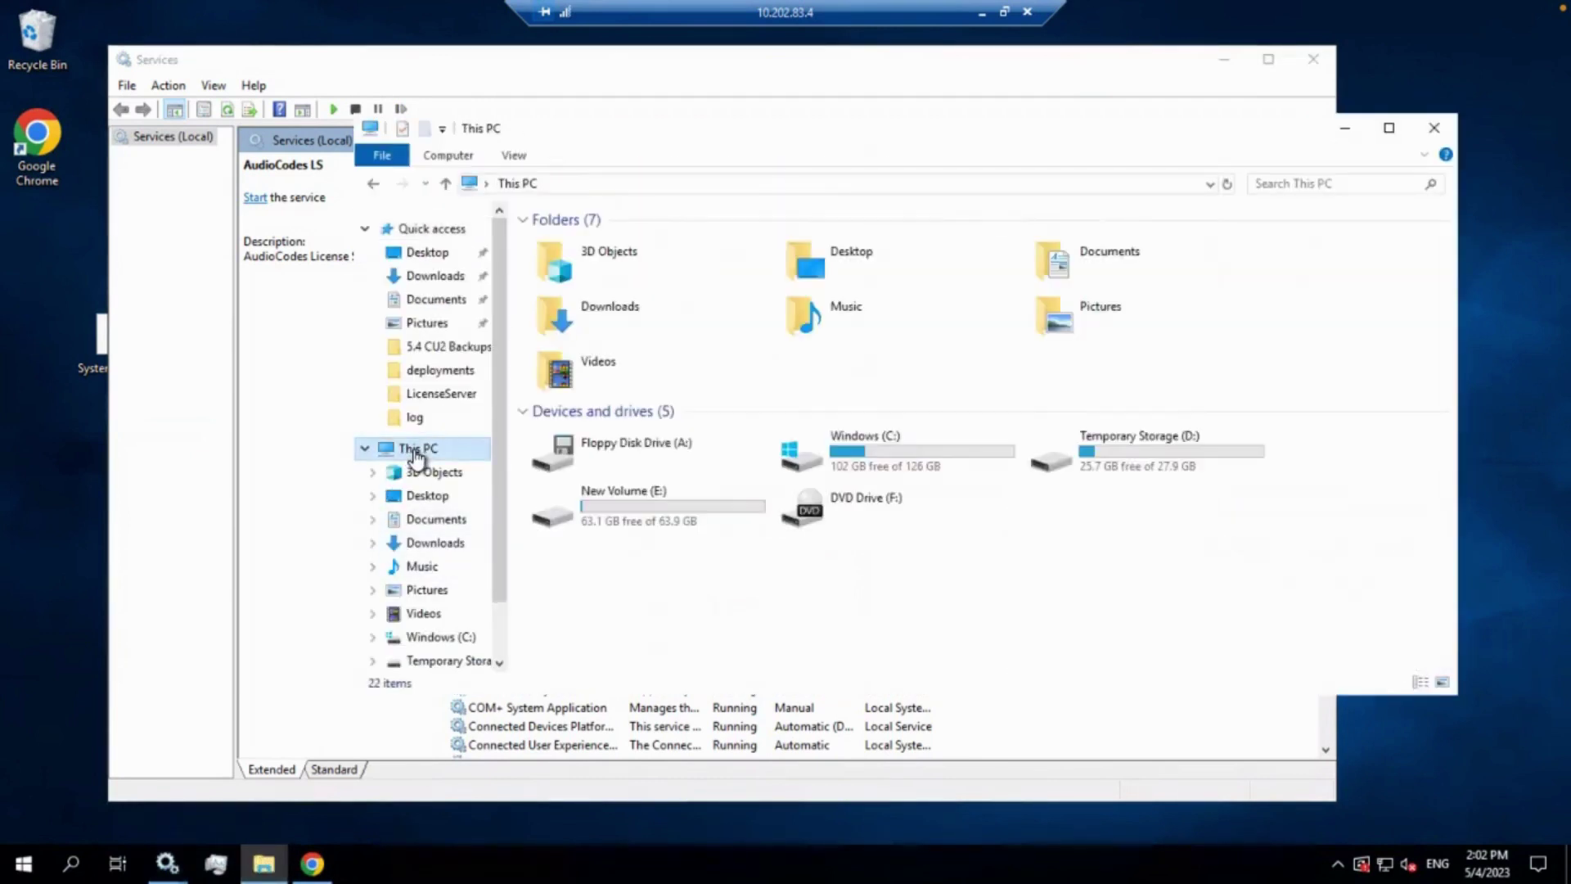
double_click(859, 445)
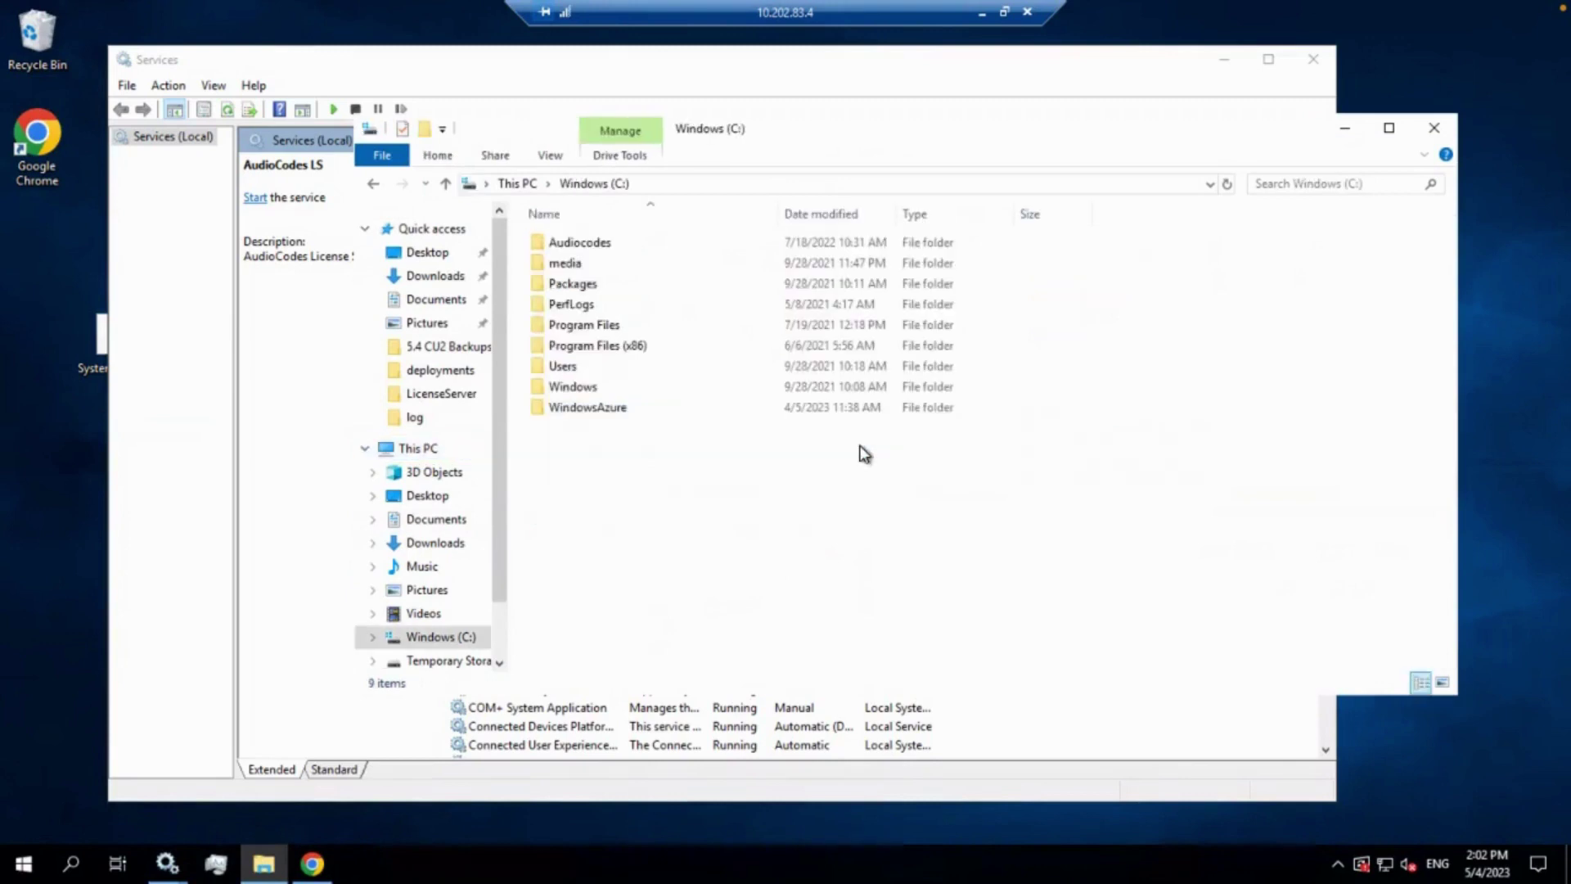
double_click(580, 325)
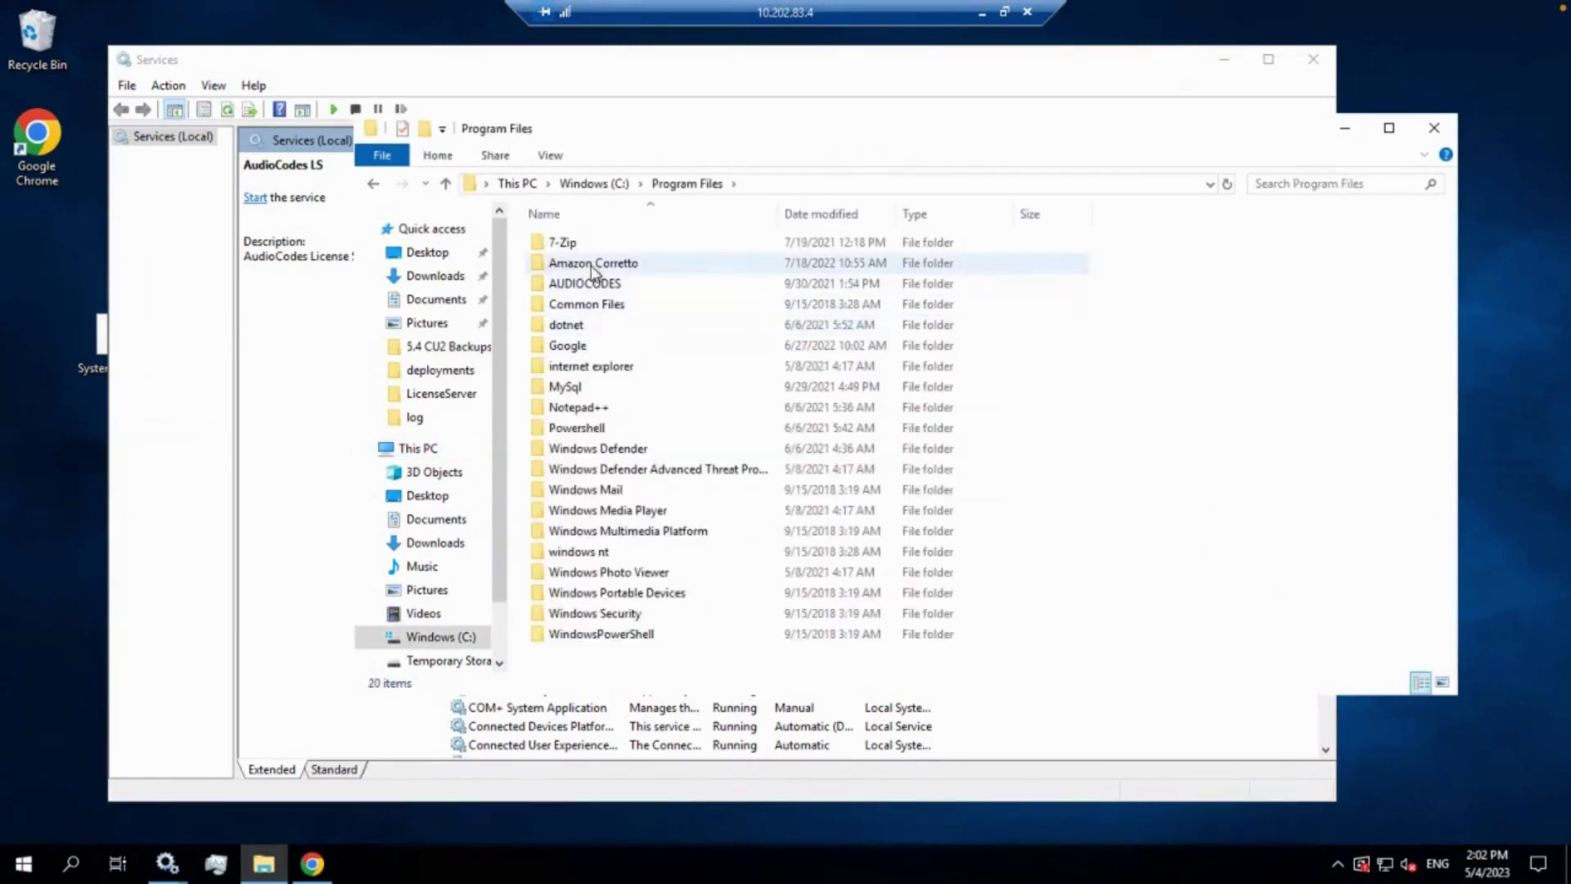
double_click(583, 284)
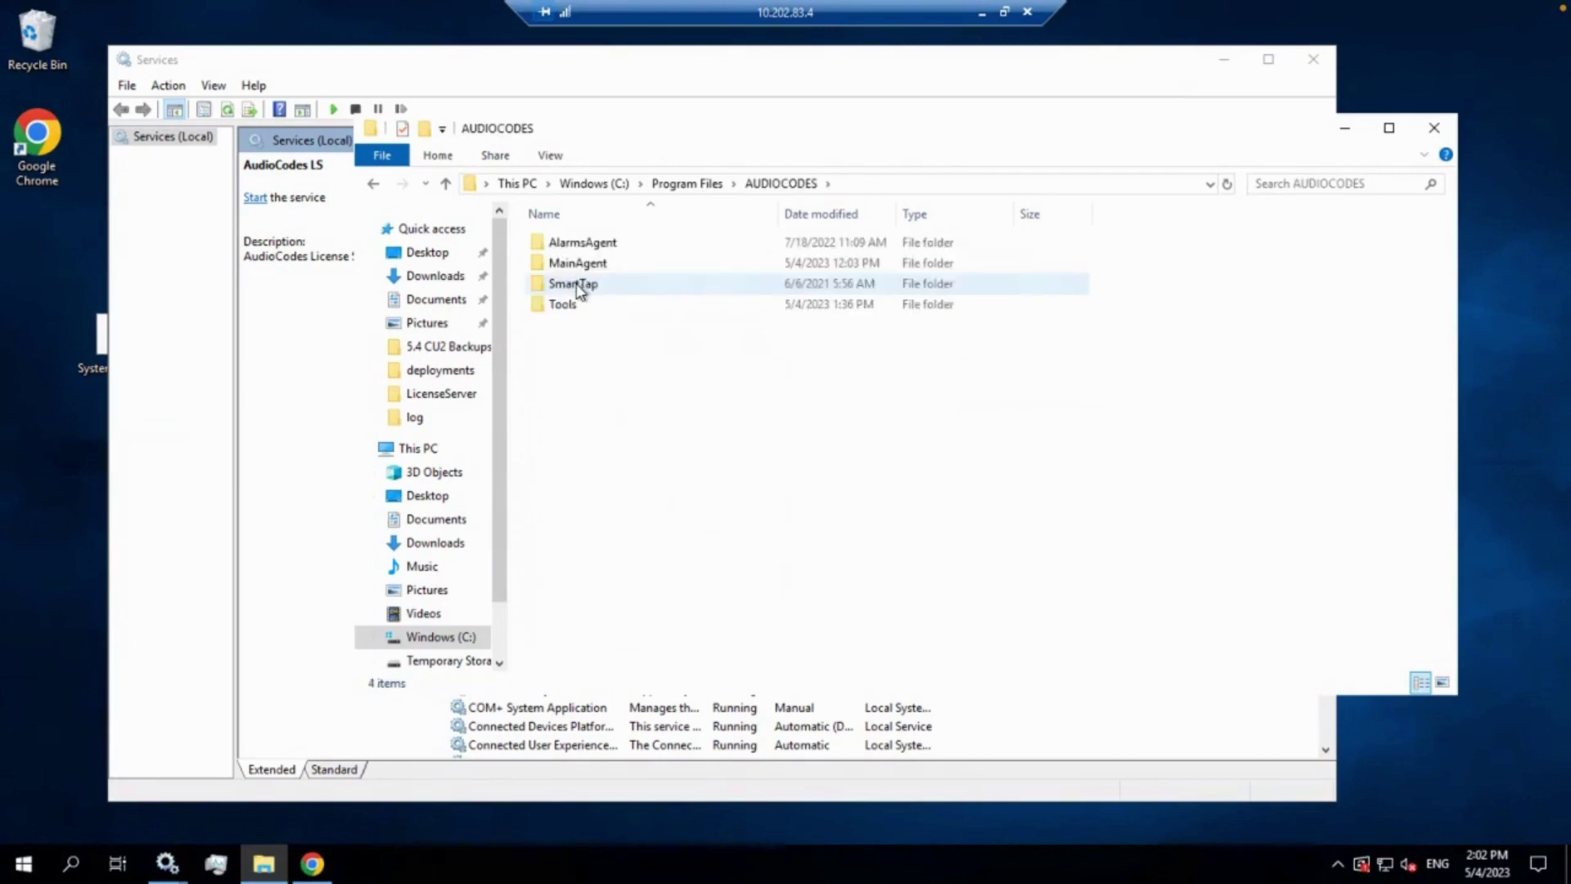
double_click(578, 287)
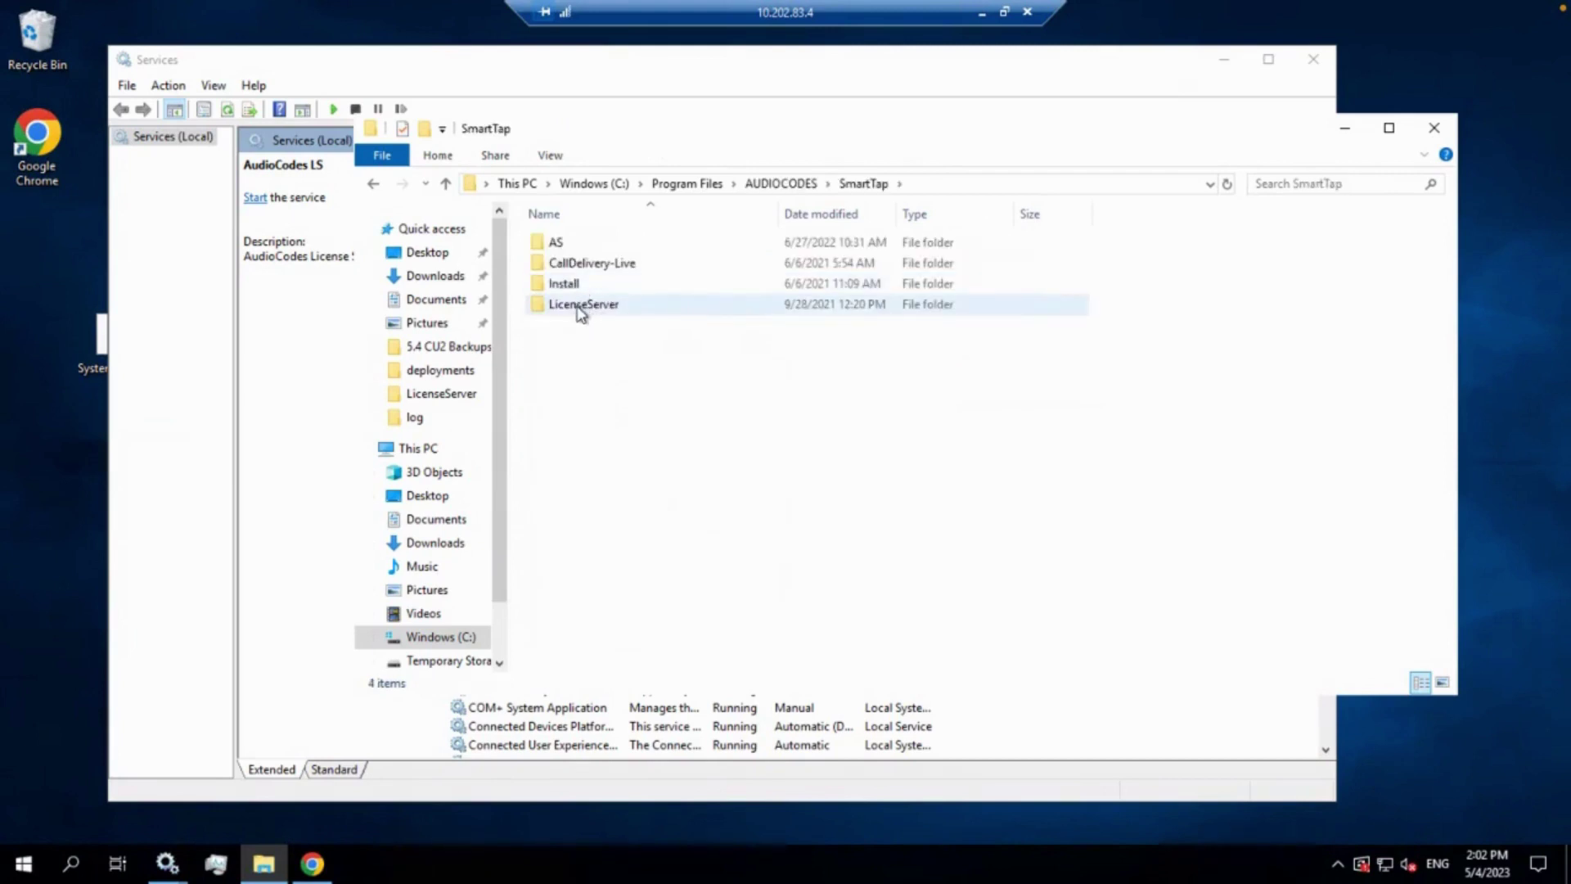
left_click(579, 309)
double_click(580, 309)
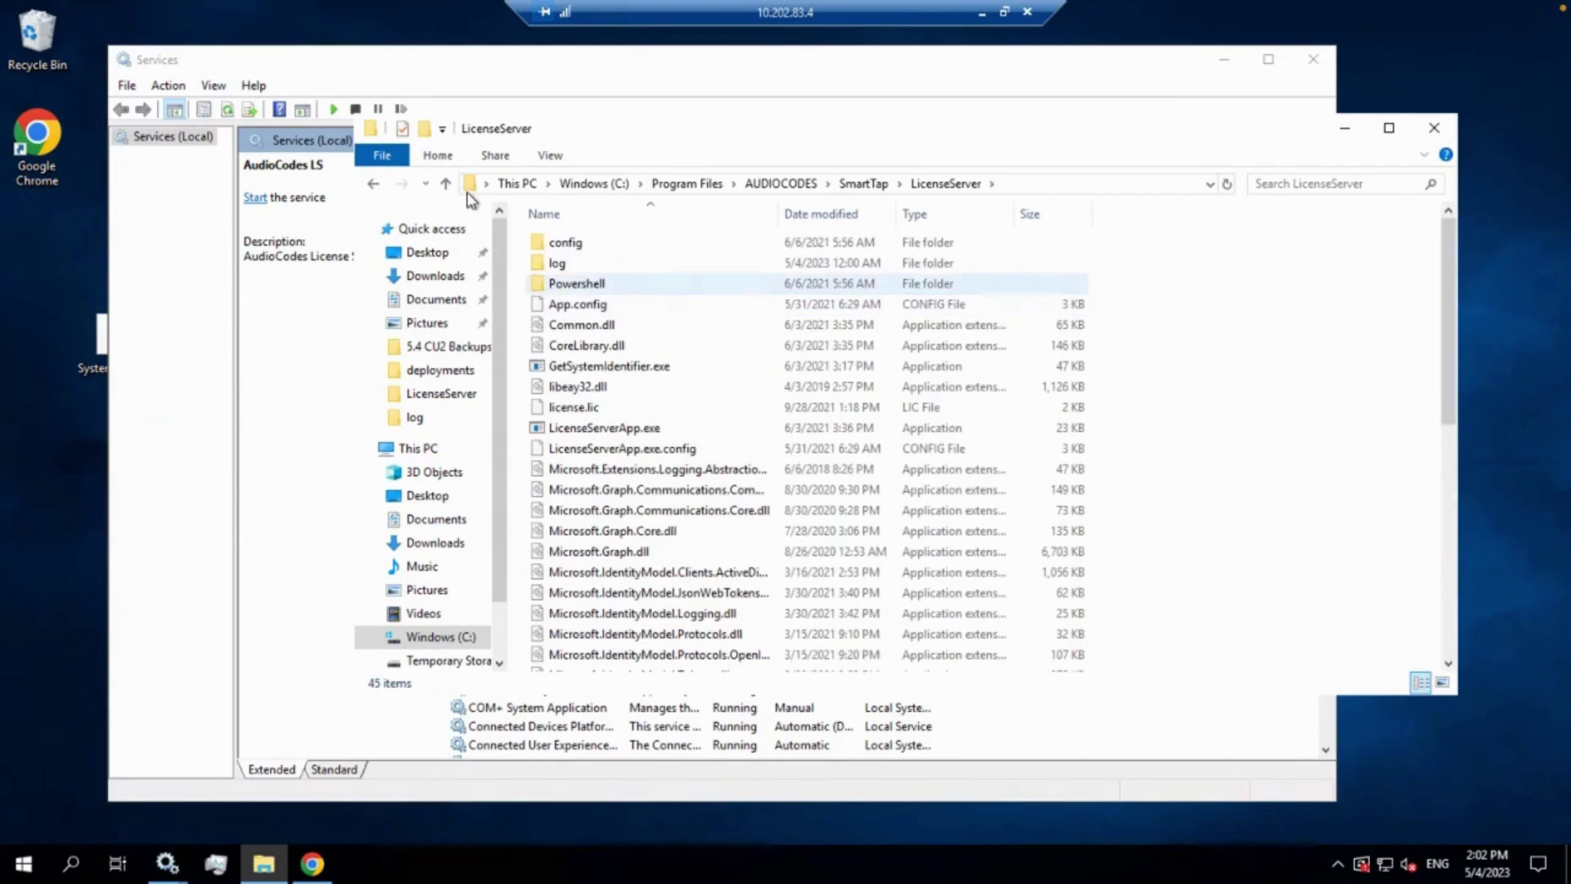
Minimize the Services window so the LicenseServer folder is visible
left_click(360, 52)
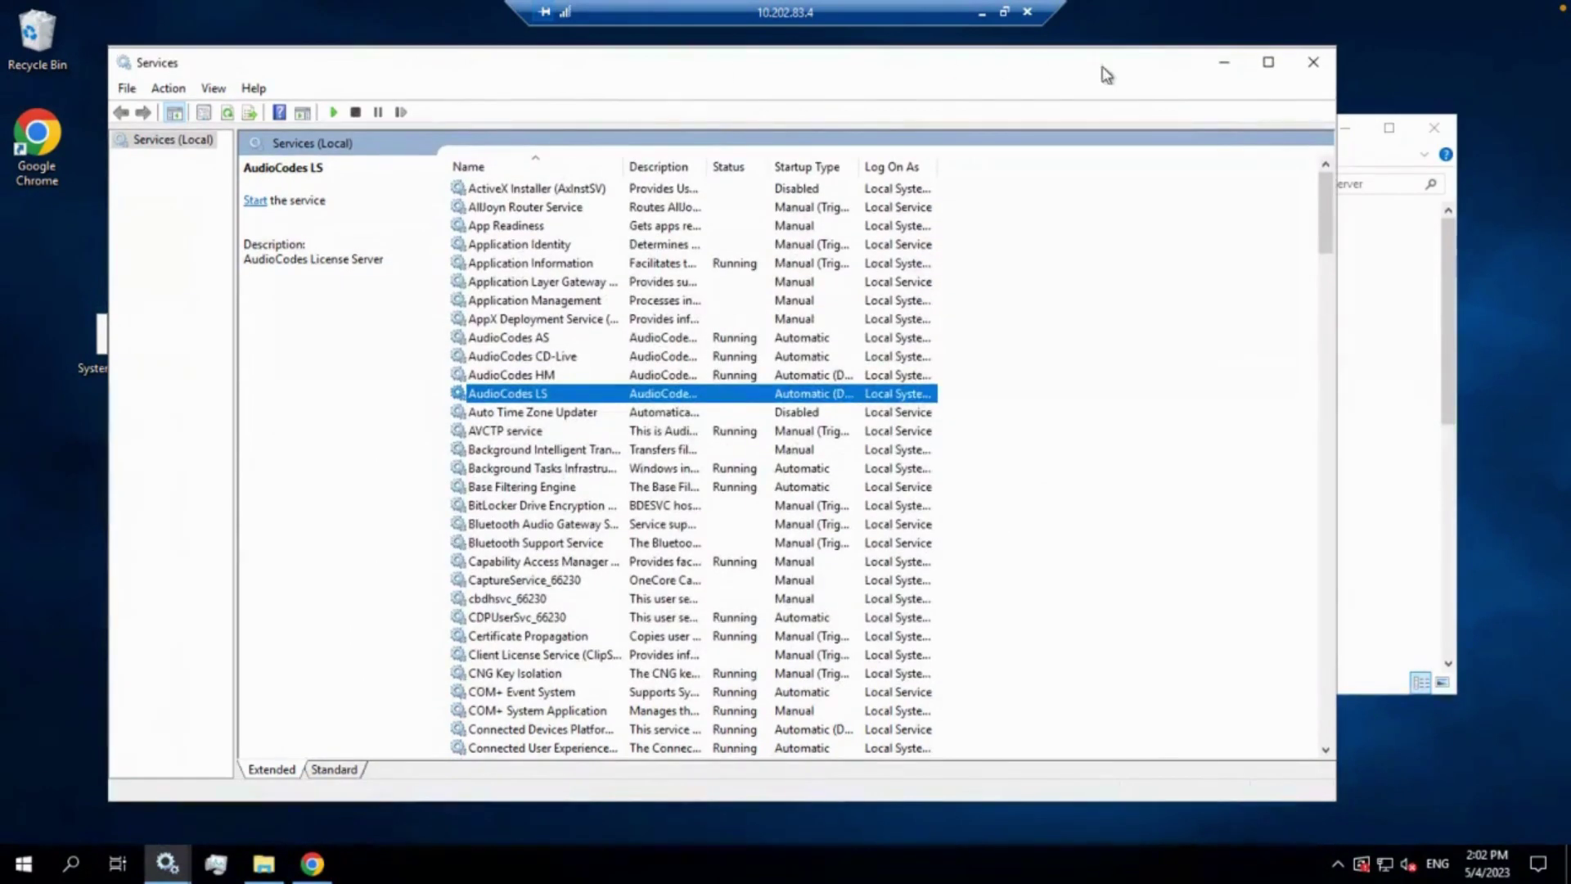
left_click(1226, 64)
left_click(1225, 65)
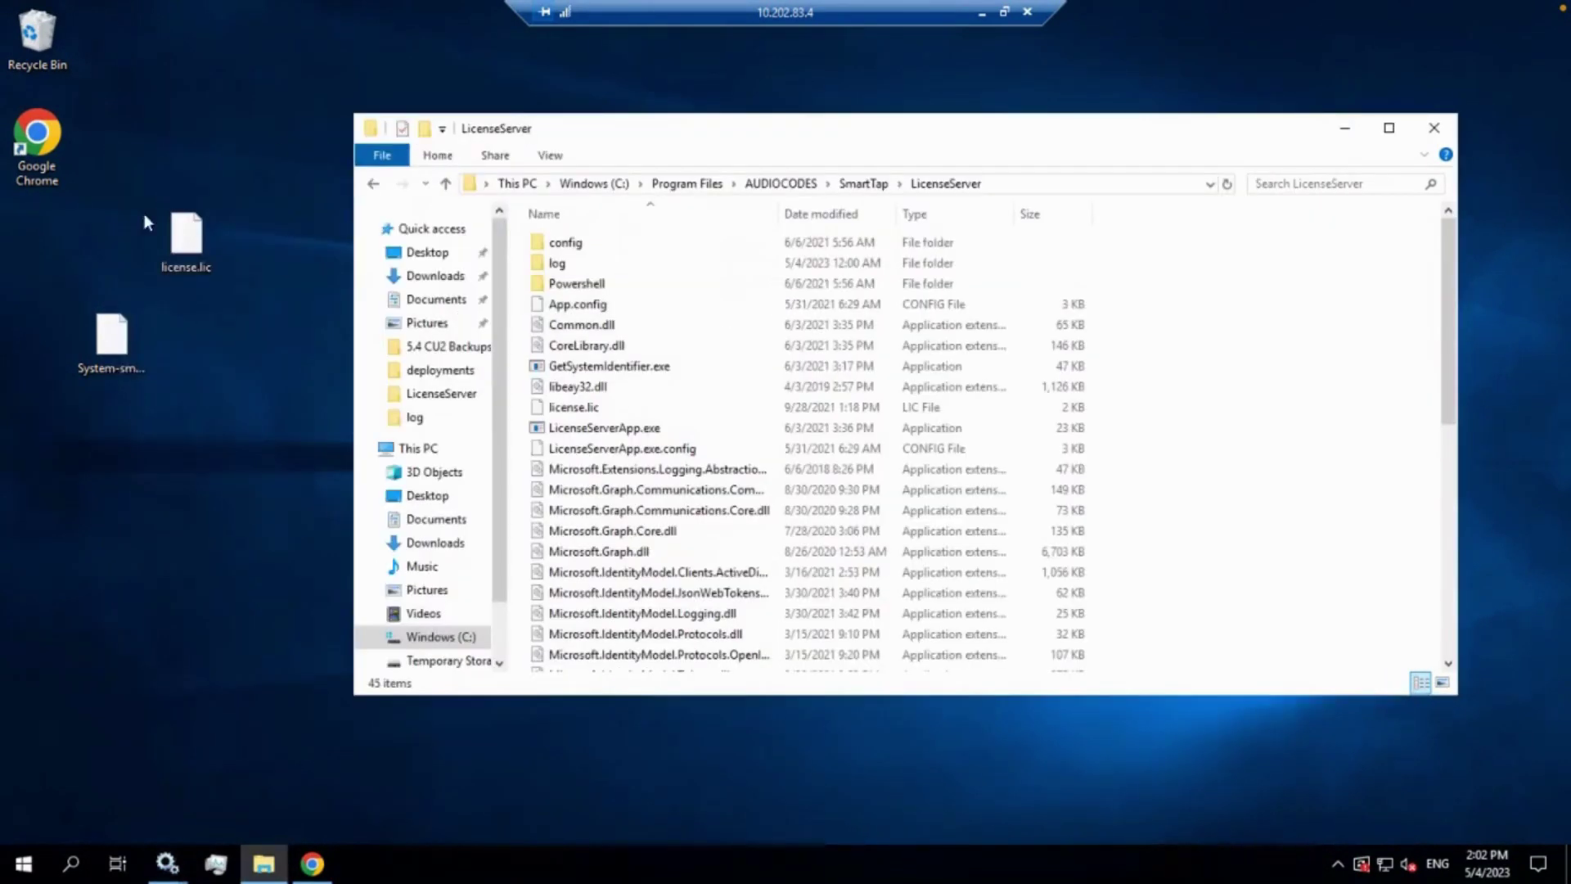
Paste a backup copy of the old license.lic, then replace it with the desktop's new license.lic
right_click(567, 414)
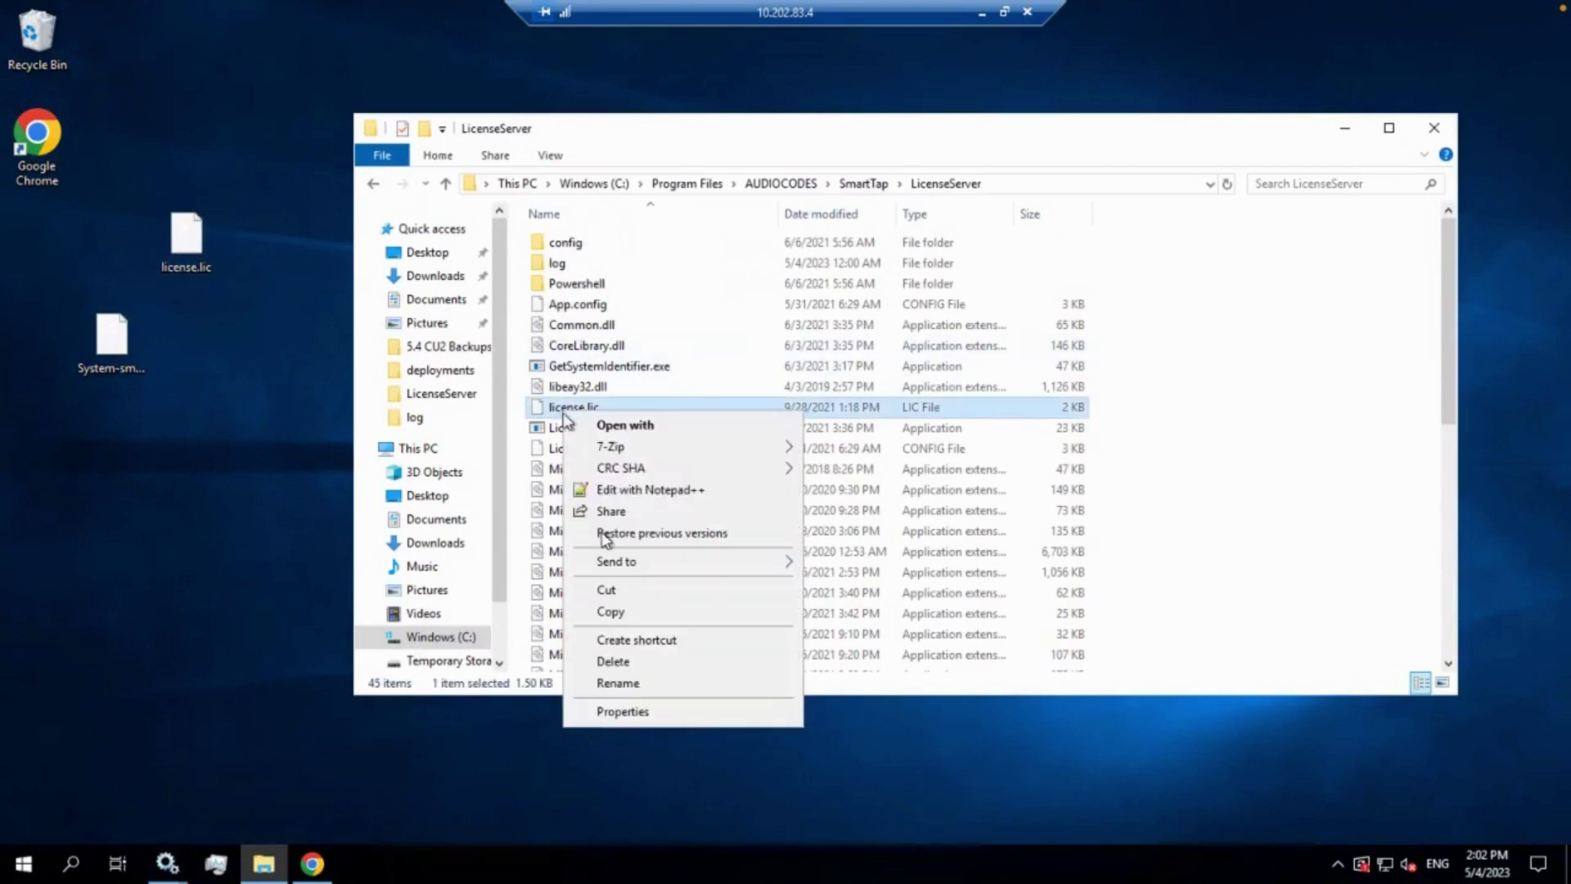
left_click(637, 615)
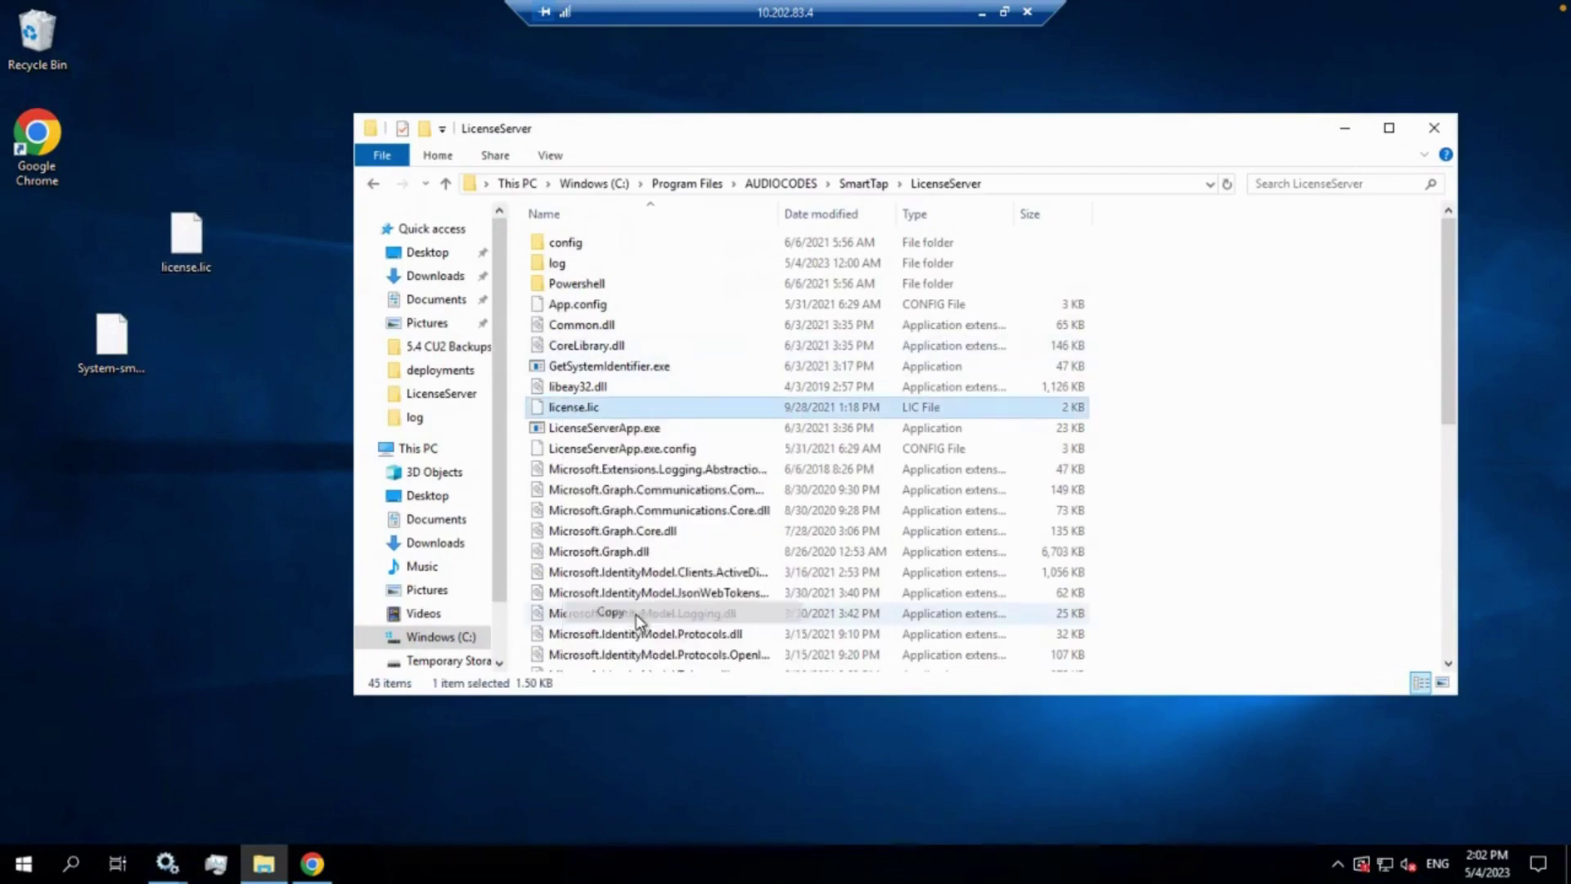
right_click(1177, 382)
left_click(1224, 517)
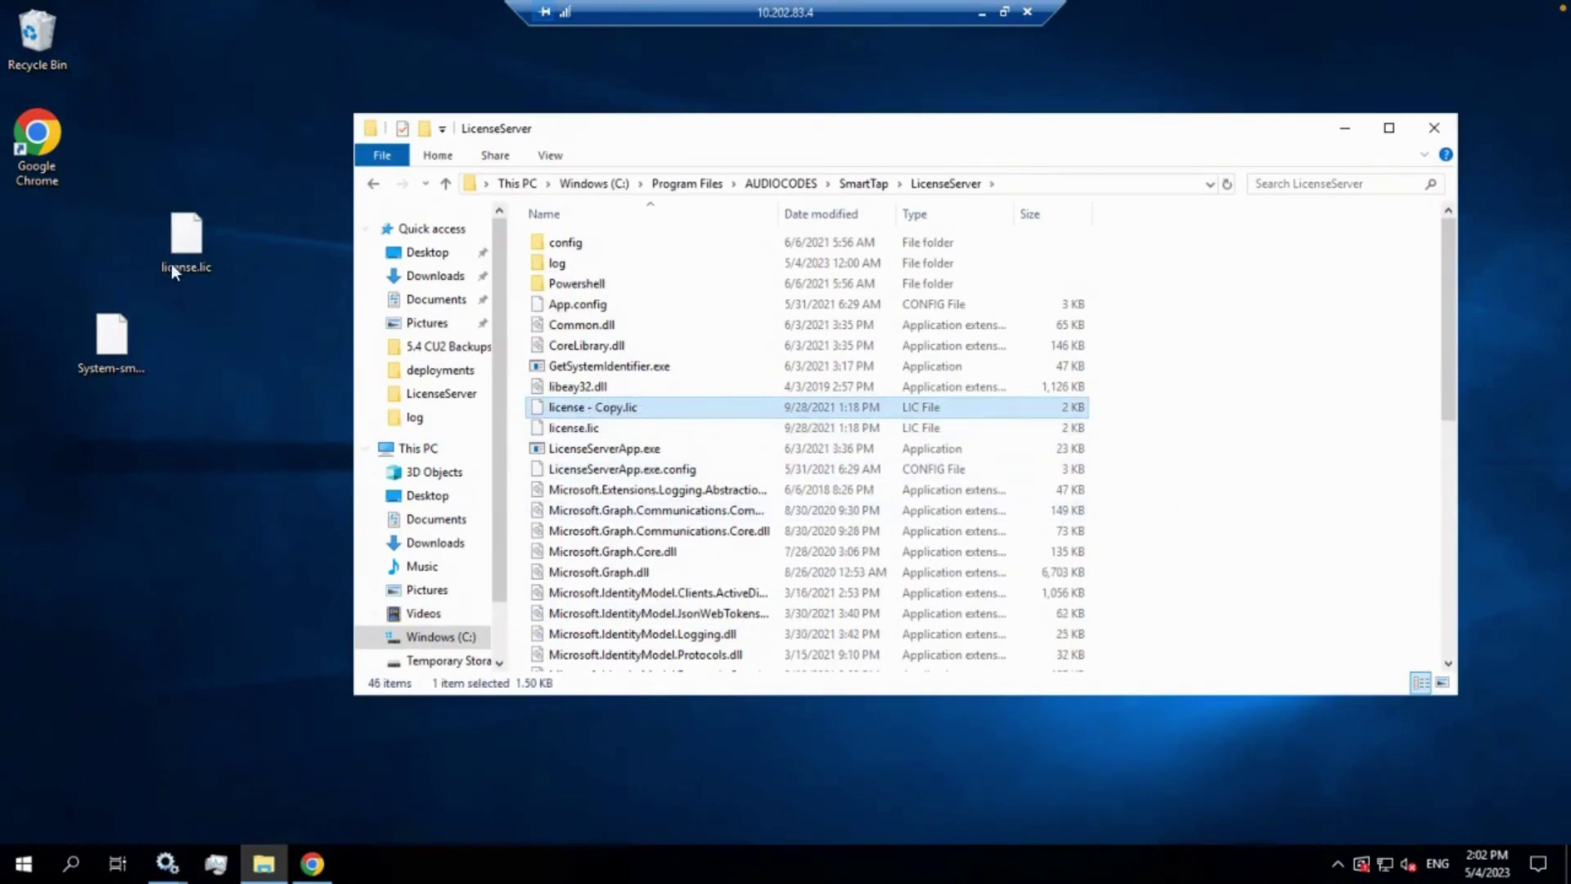
left_click_drag(176, 259, 1191, 465)
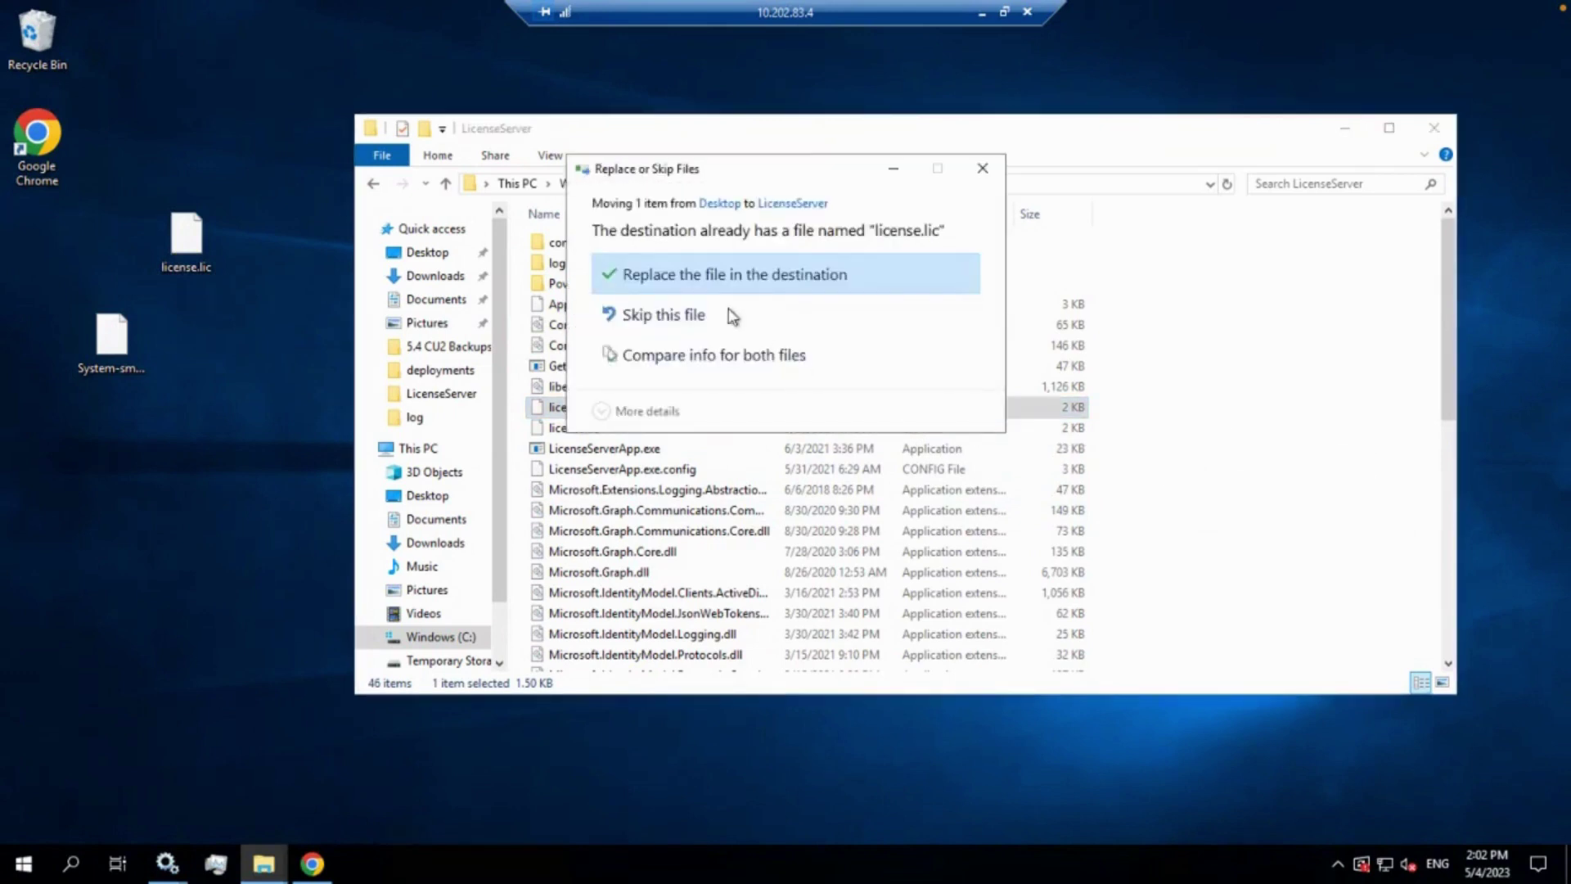
left_click(691, 284)
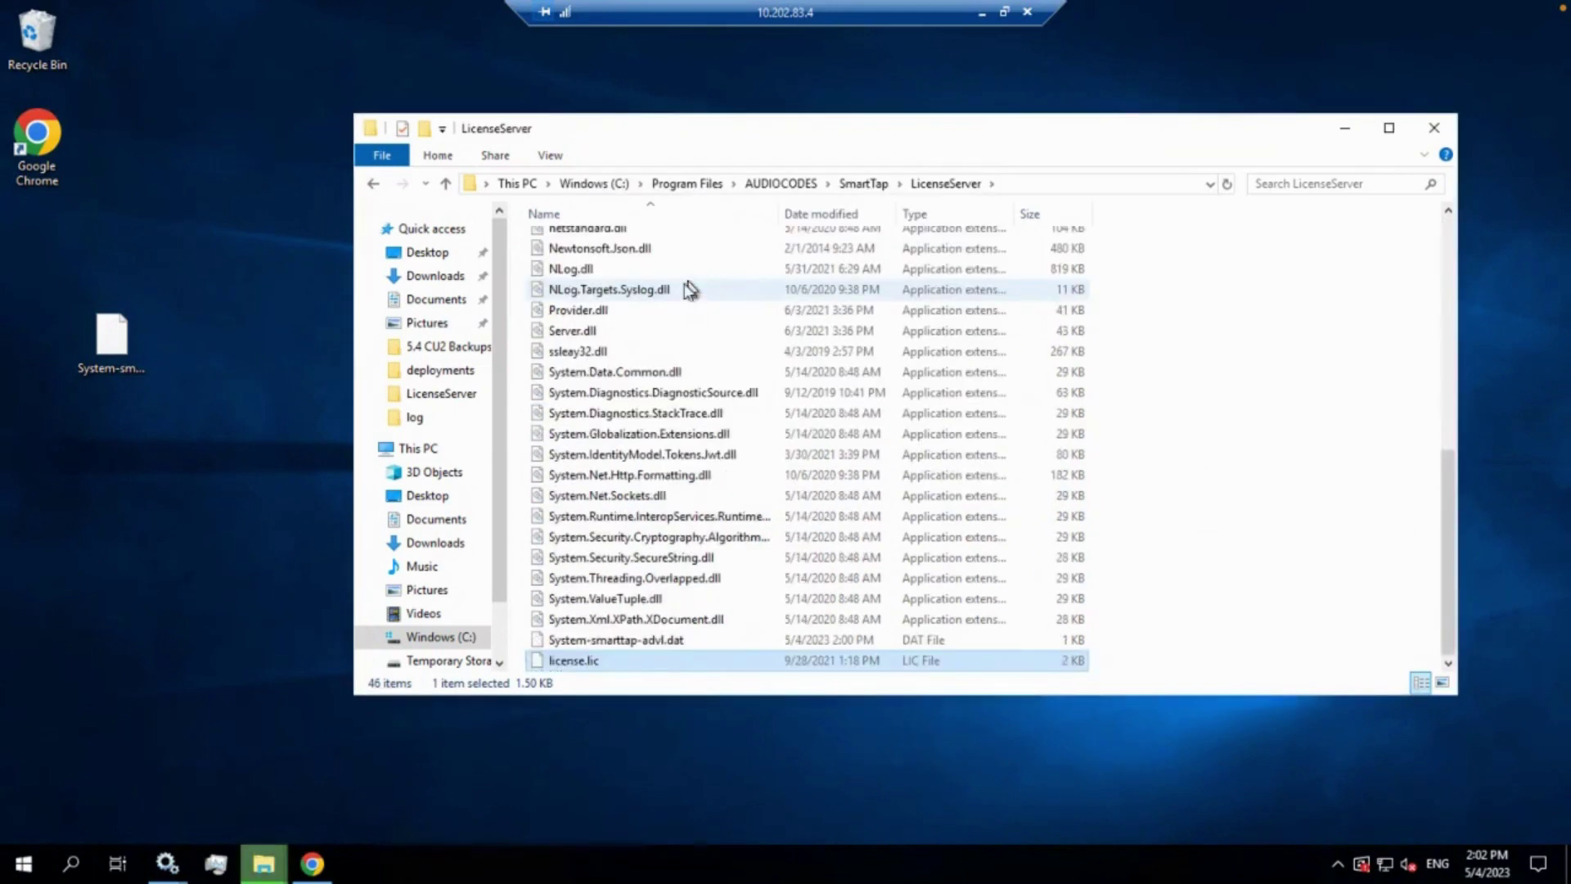
Start the AudioCodes LS service from the Services toolbar, then close Services
mouse_move(176, 873)
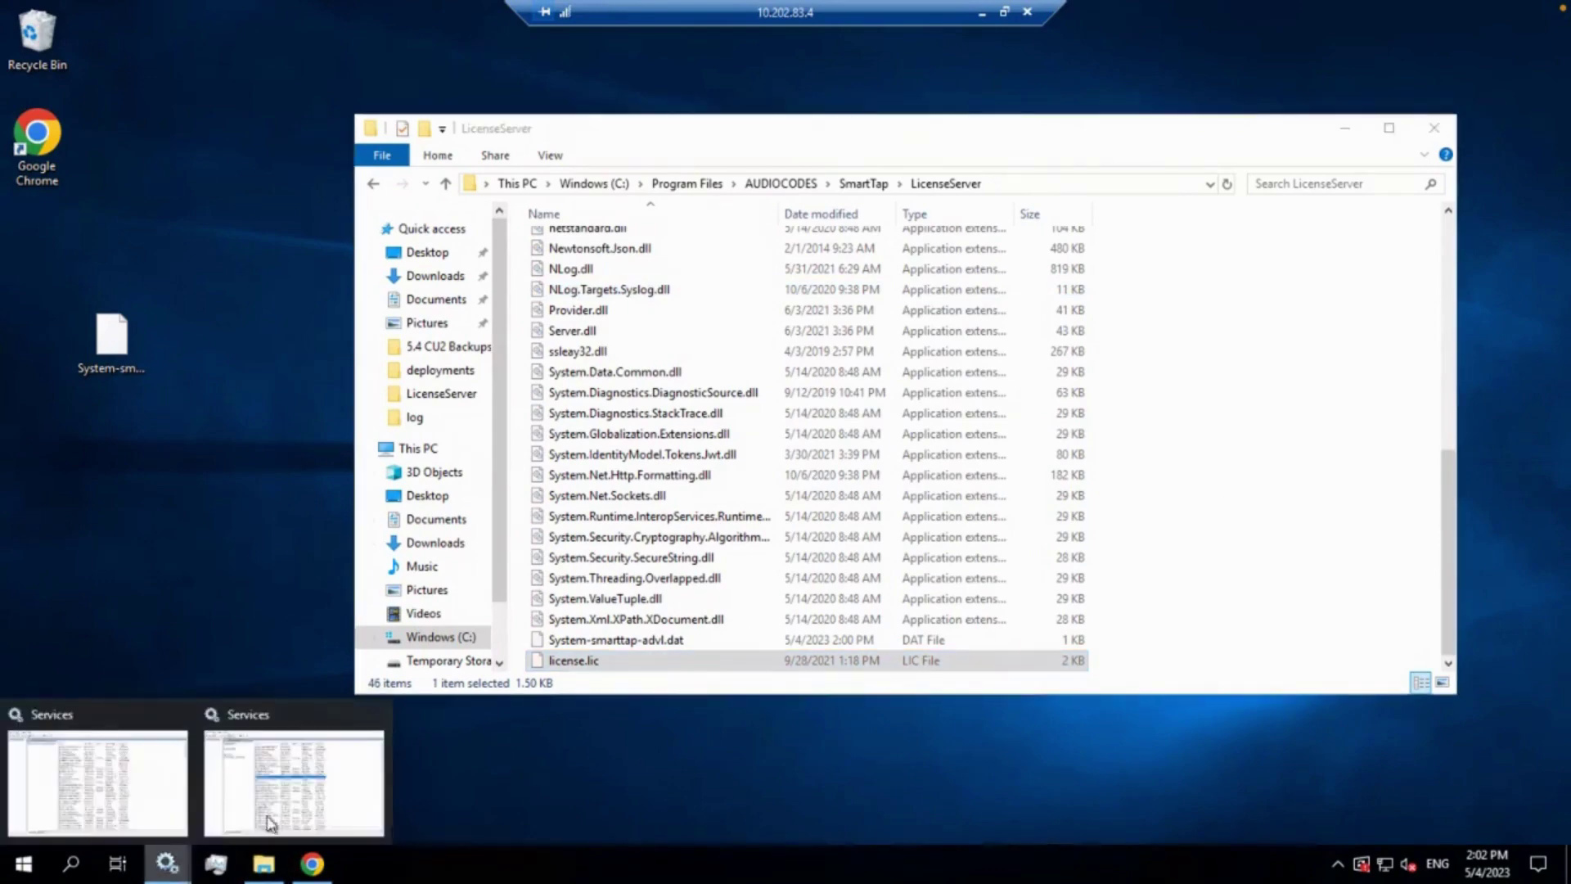
left_click(270, 823)
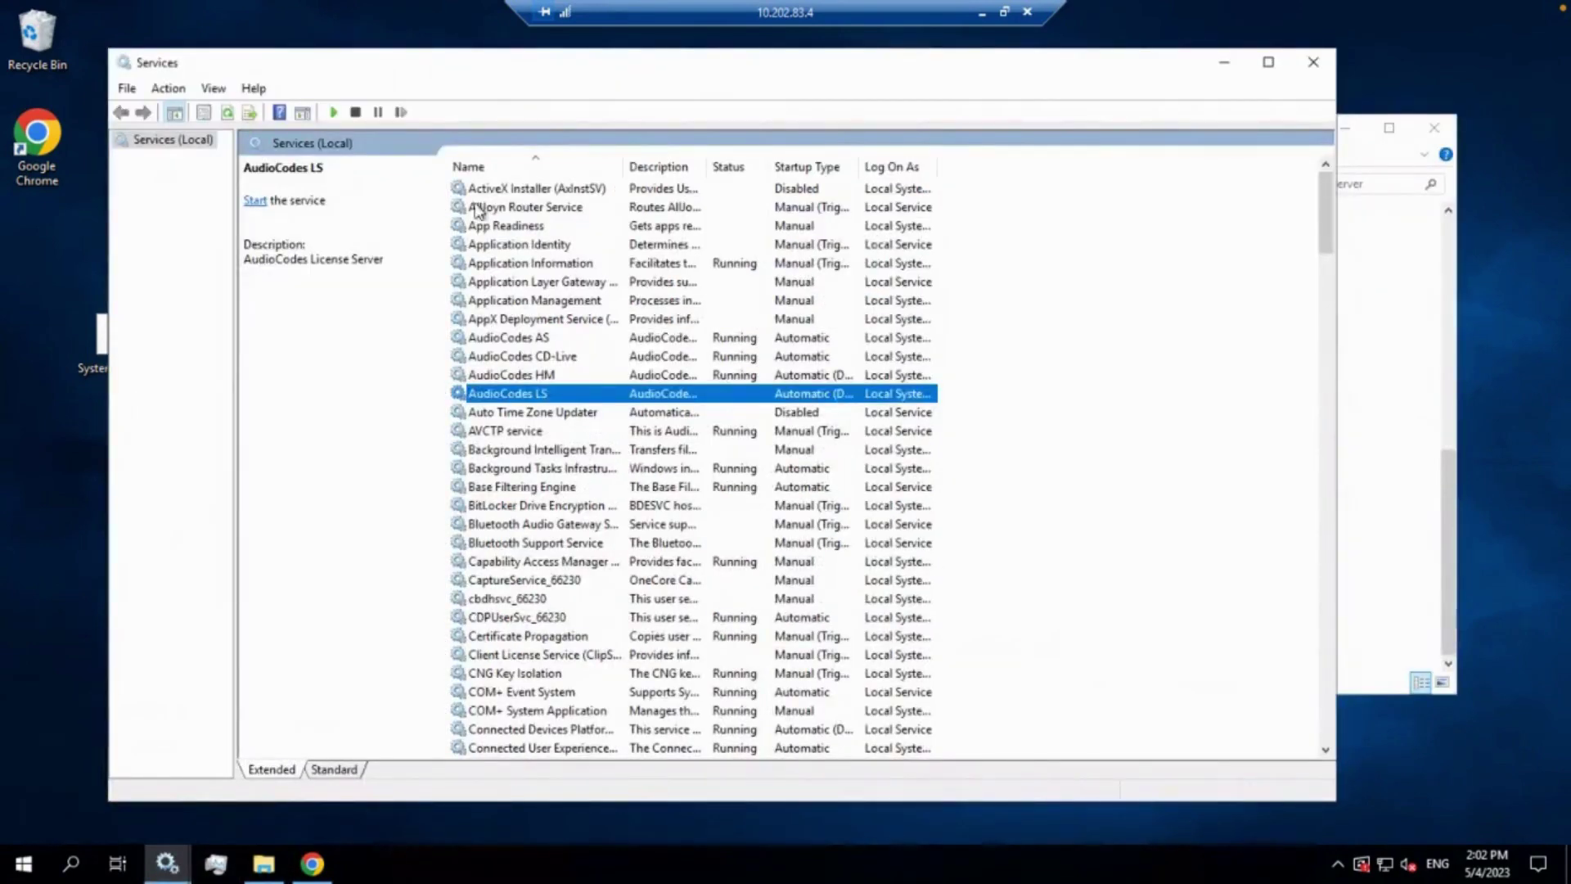
left_click(333, 112)
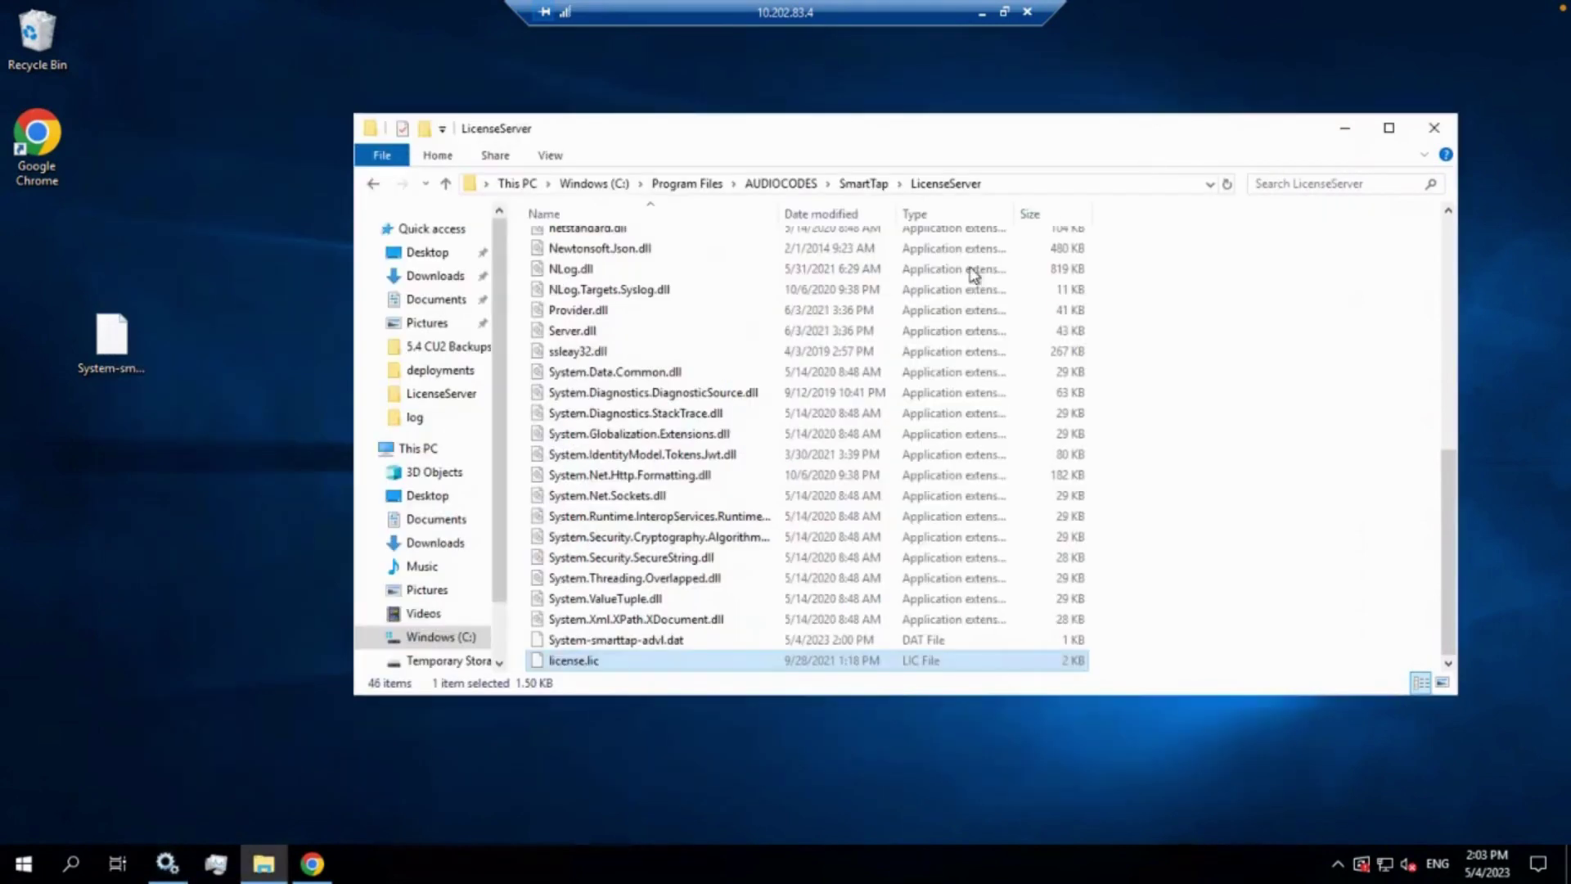
left_click(1314, 62)
Switch to Chrome and open Licenses under Monitoring in SmartTAP 360° Live
left_click(330, 866)
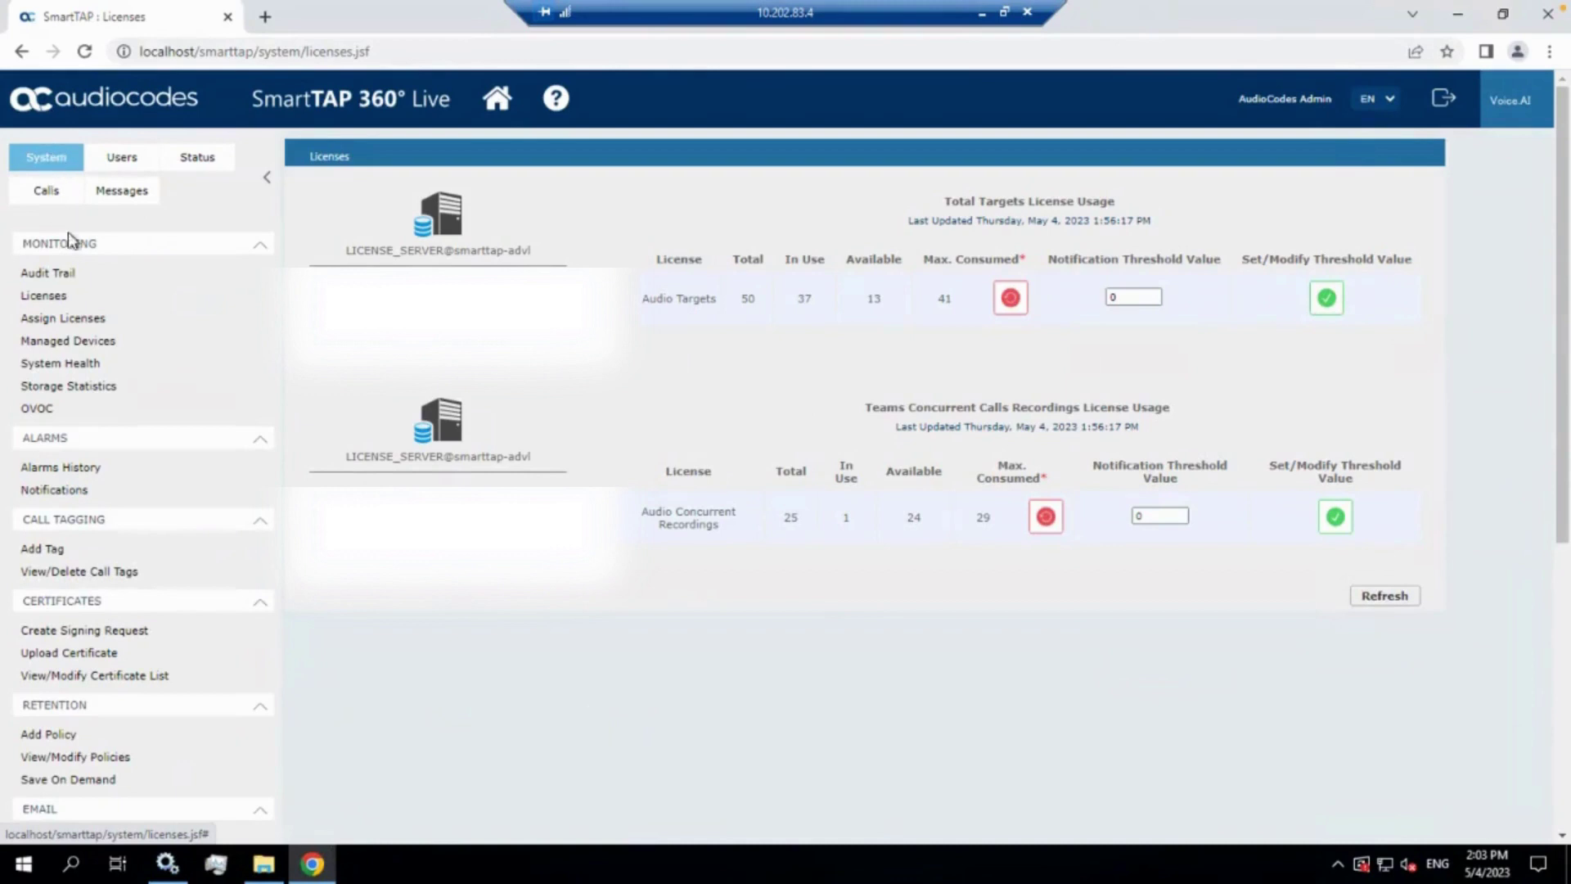
left_click(42, 300)
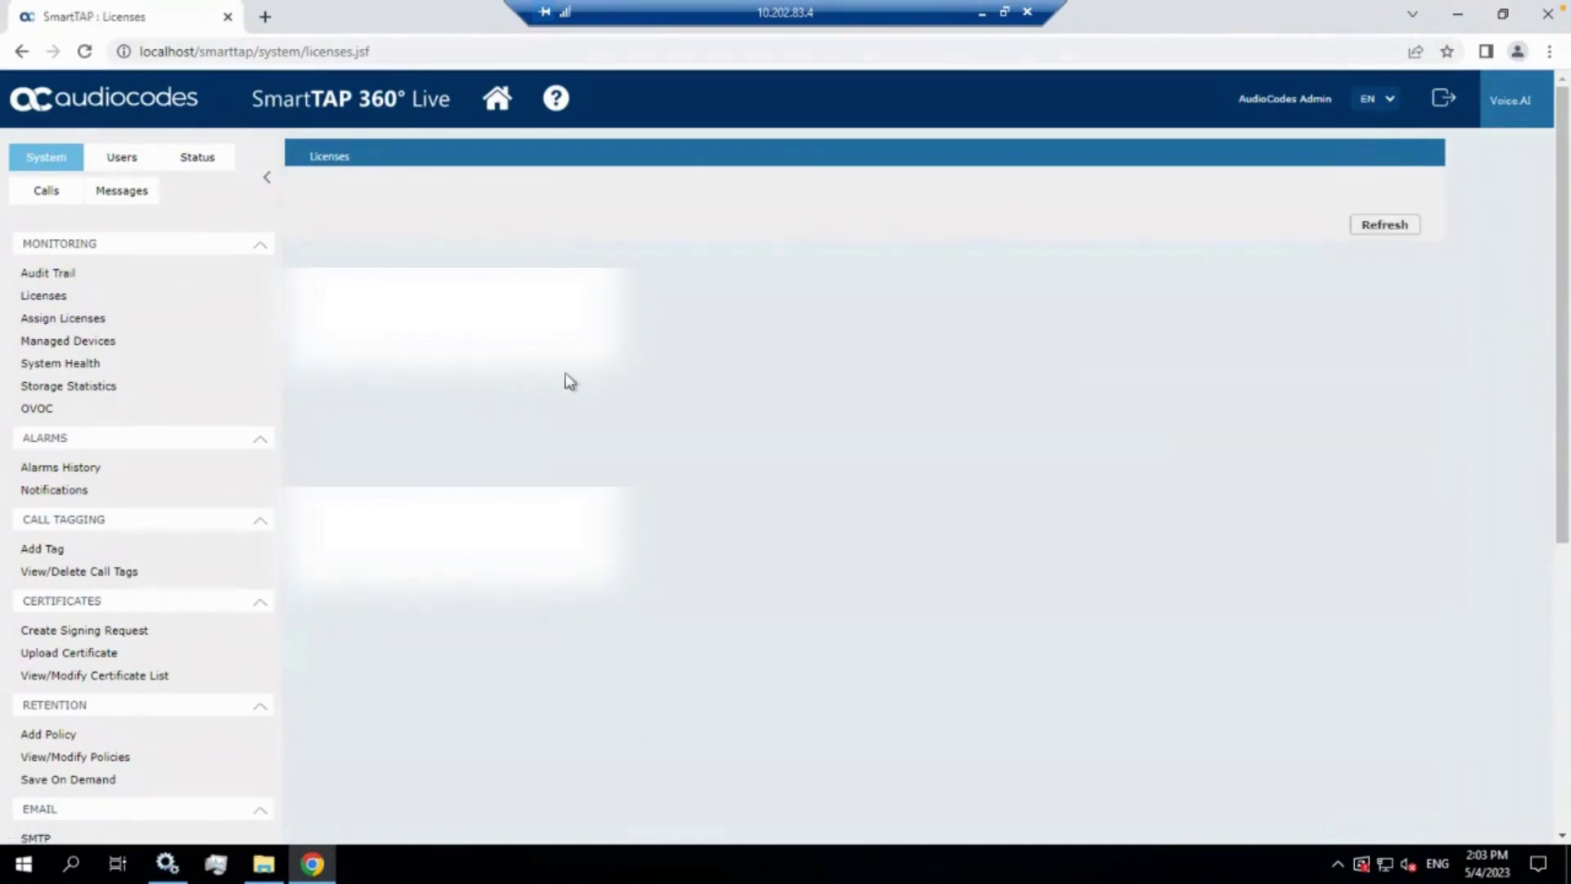
Reload Licenses and check Audio Targets 50 (13 available), Audio Concurrent Recordings 25 (20 available)
left_click(34, 294)
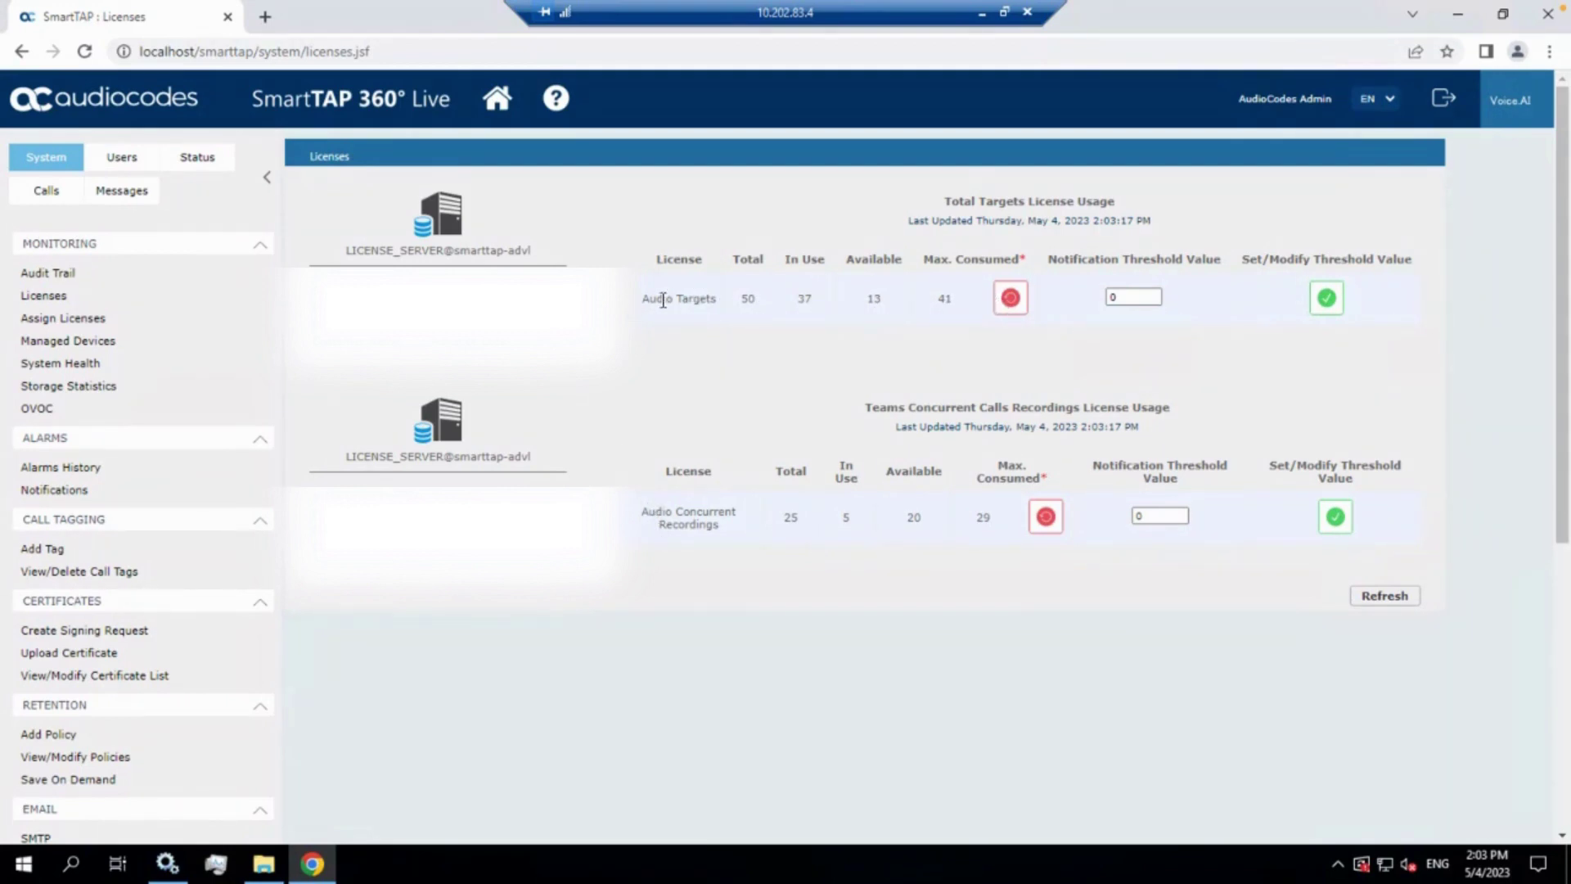
left_click_drag(642, 299, 718, 299)
left_click_drag(640, 511, 772, 529)
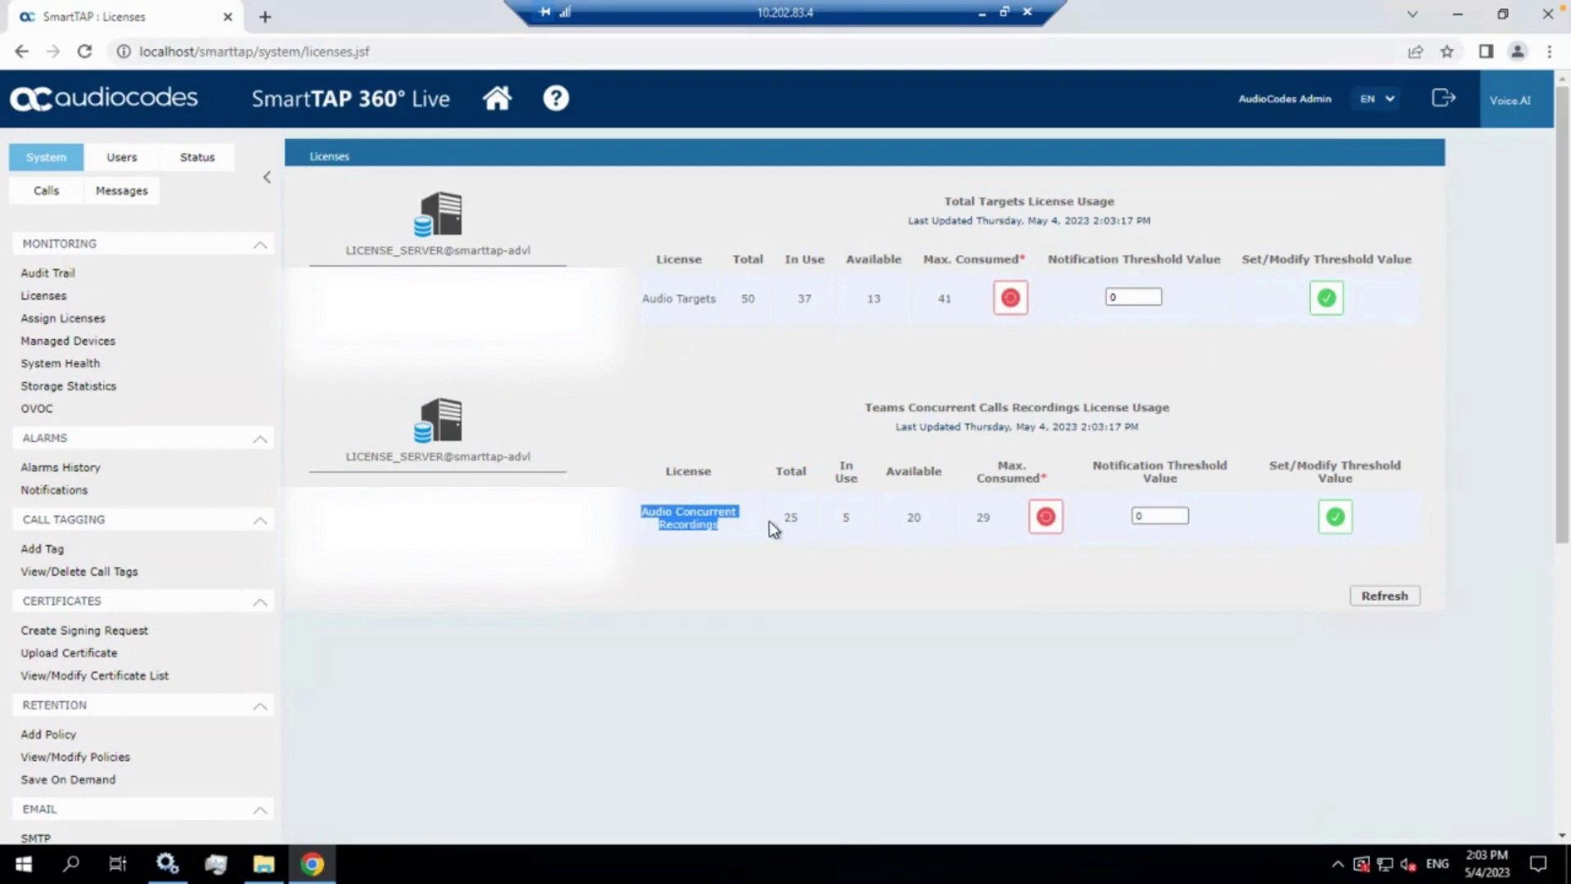
left_click(782, 528)
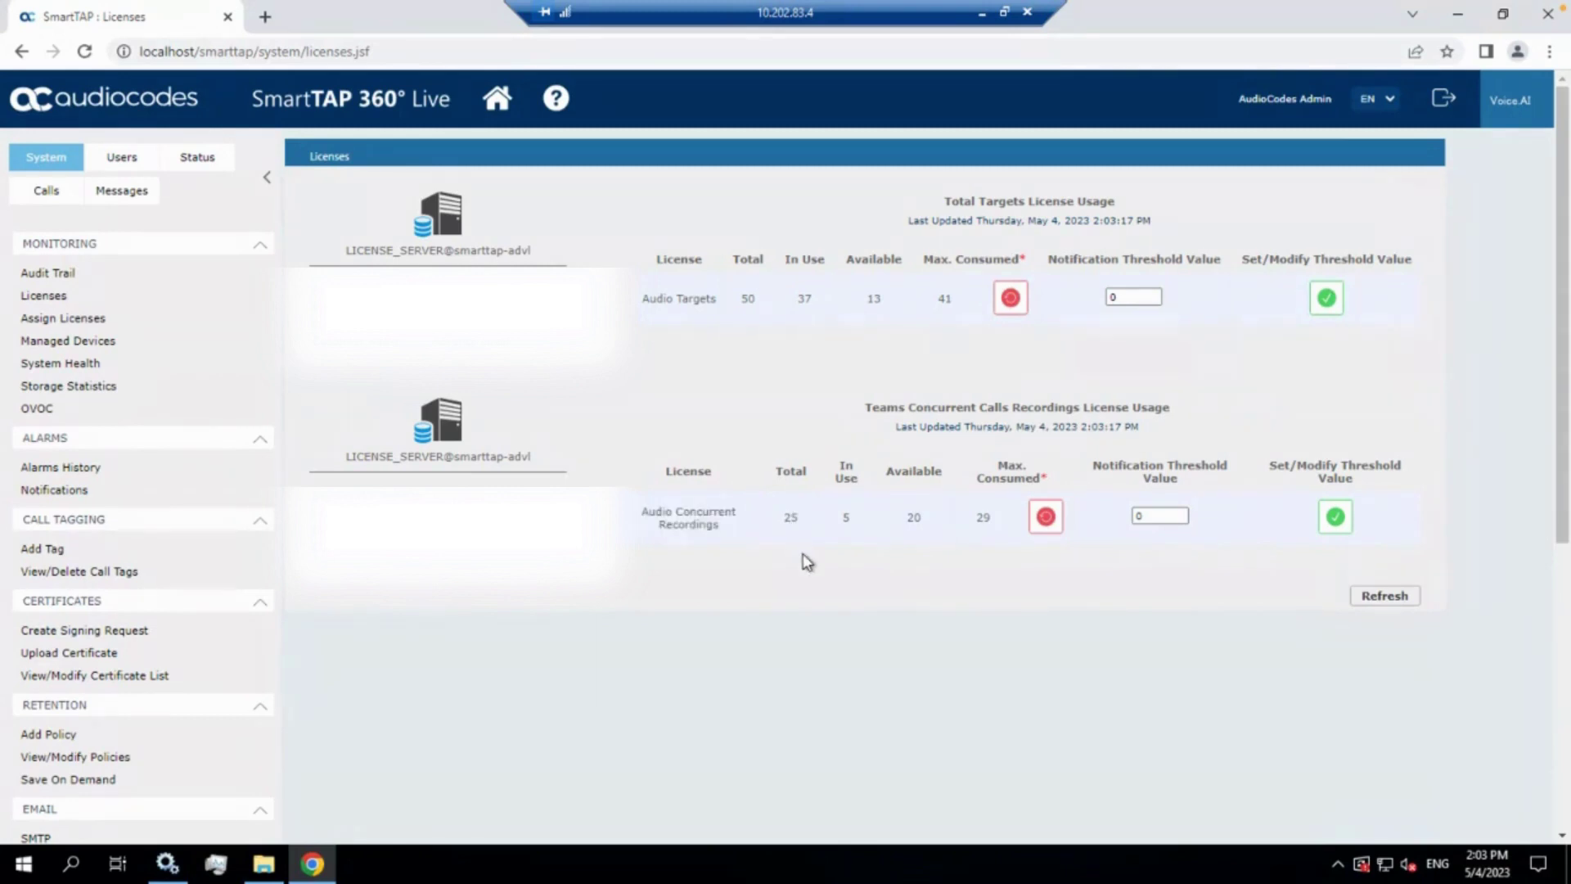